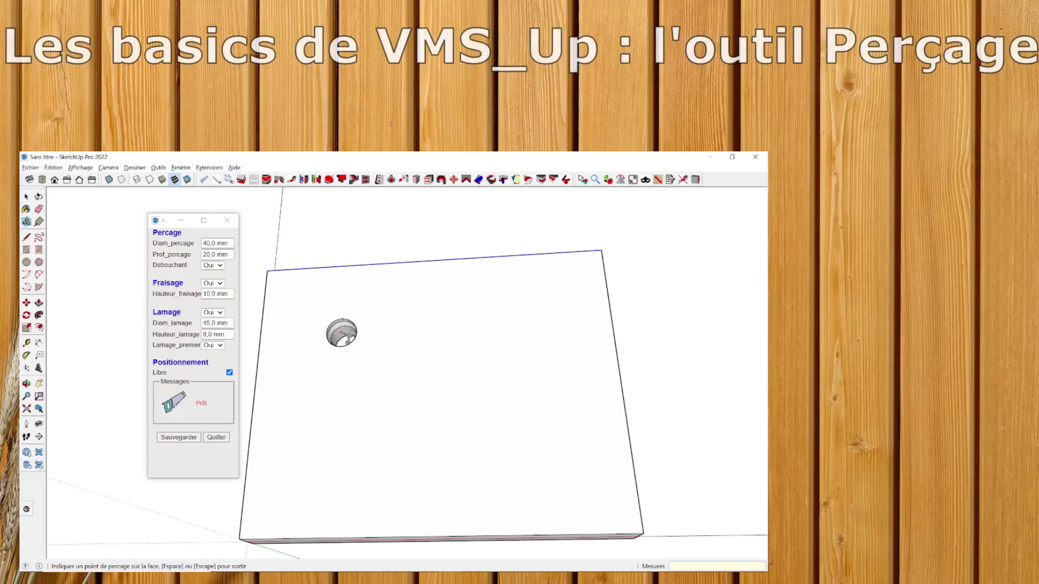
# - Drill three more free-positioned holes in the panel: one in the upper right, one in the lower right and one in the lower left
pyautogui.click(512, 329)
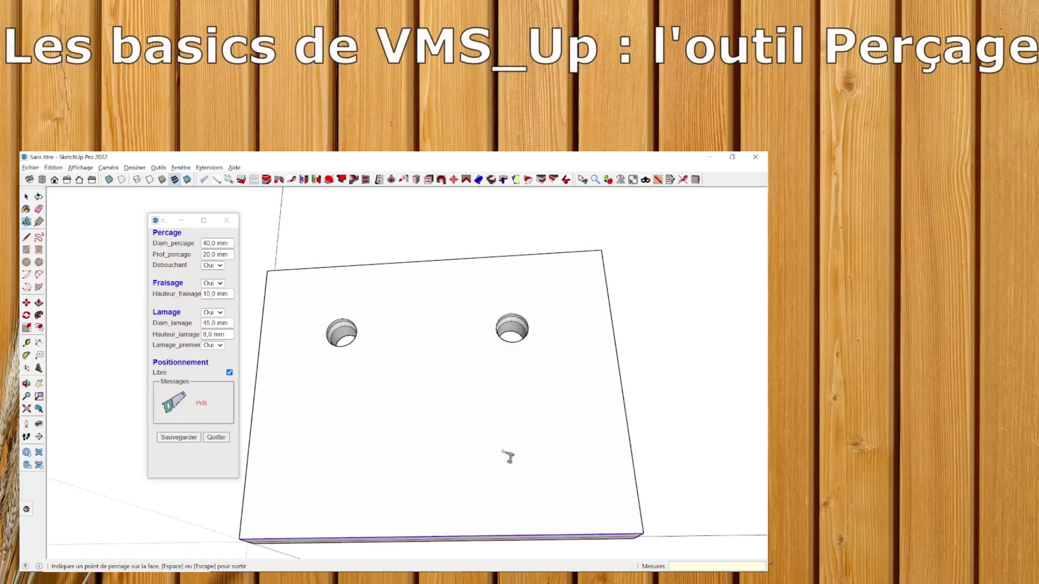
pyautogui.click(503, 452)
pyautogui.click(362, 473)
pyautogui.moveTo(399, 472); pyautogui.dragTo(448, 406, button='middle')
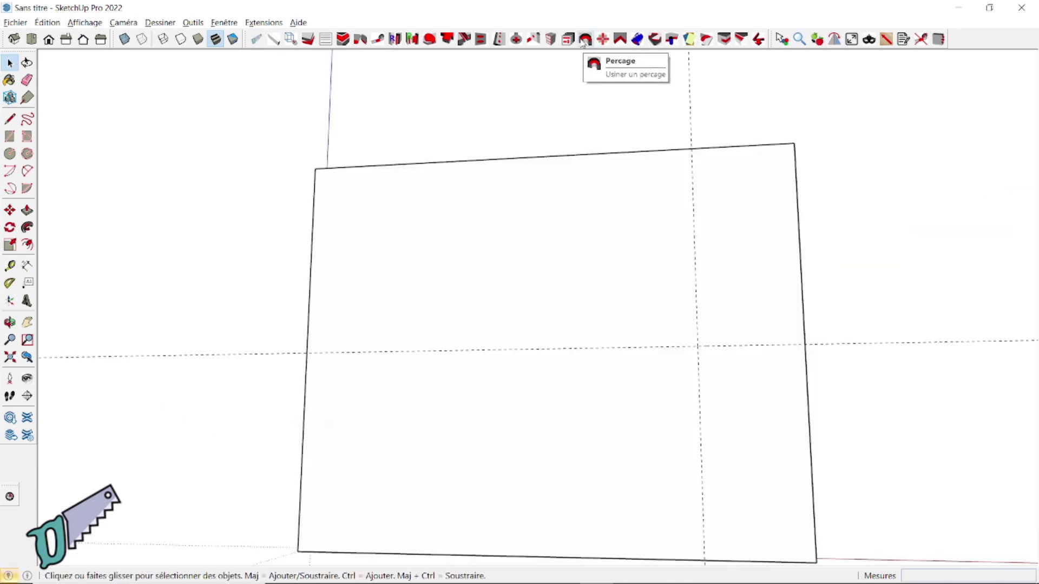
# - Start the Percage tool with Lamage and Fraisage set to Non and free positioning (Libre) enabled
pyautogui.click(584, 41)
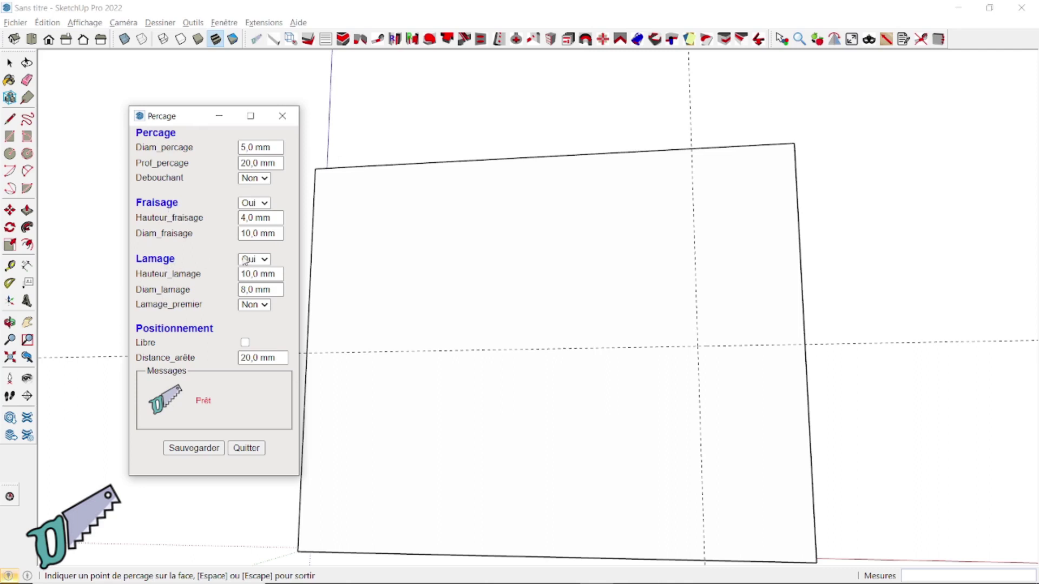
pyautogui.click(264, 259)
pyautogui.click(261, 273)
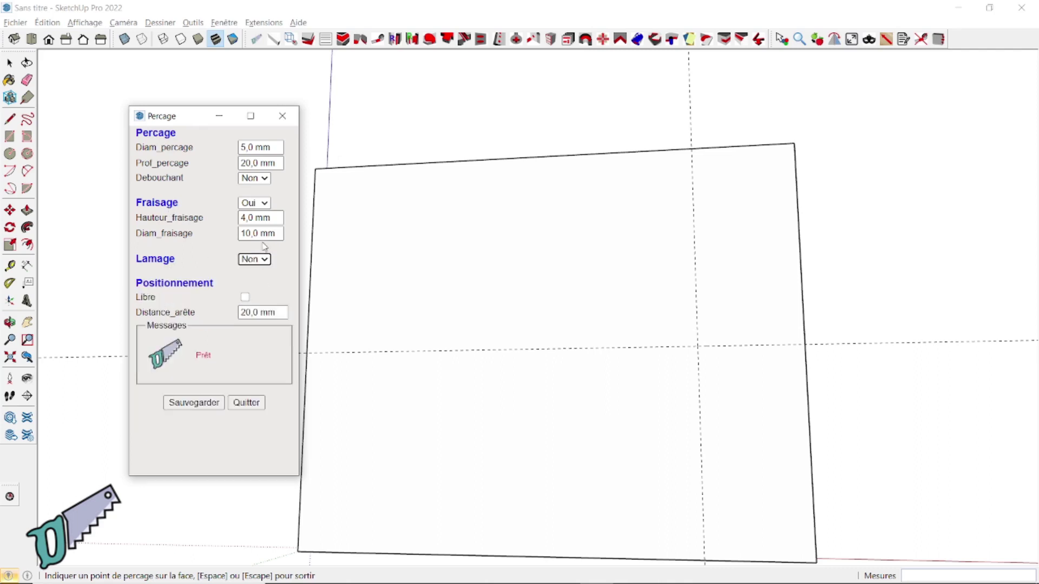
pyautogui.click(264, 204)
pyautogui.click(267, 216)
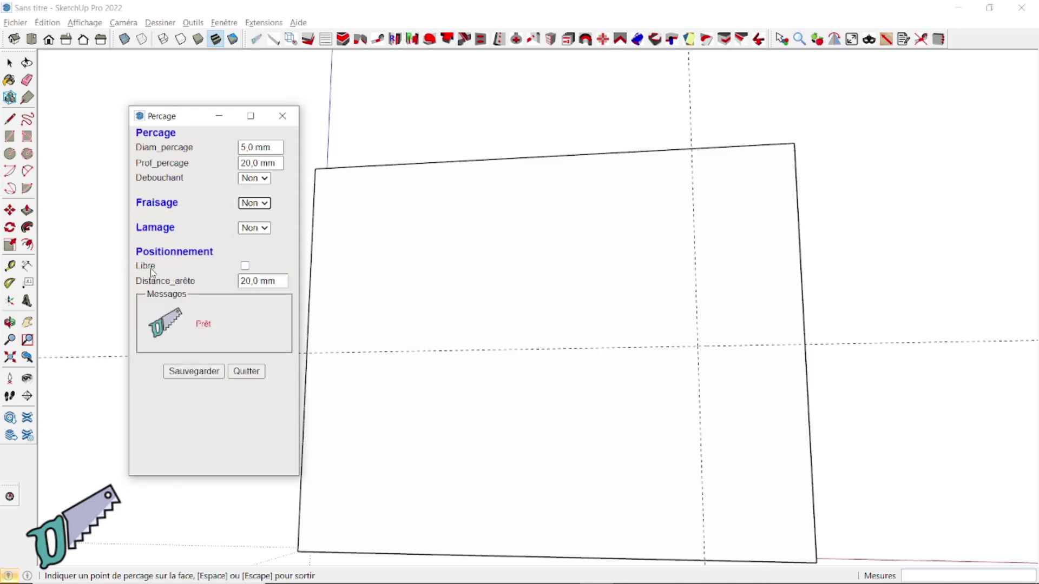
pyautogui.click(245, 266)
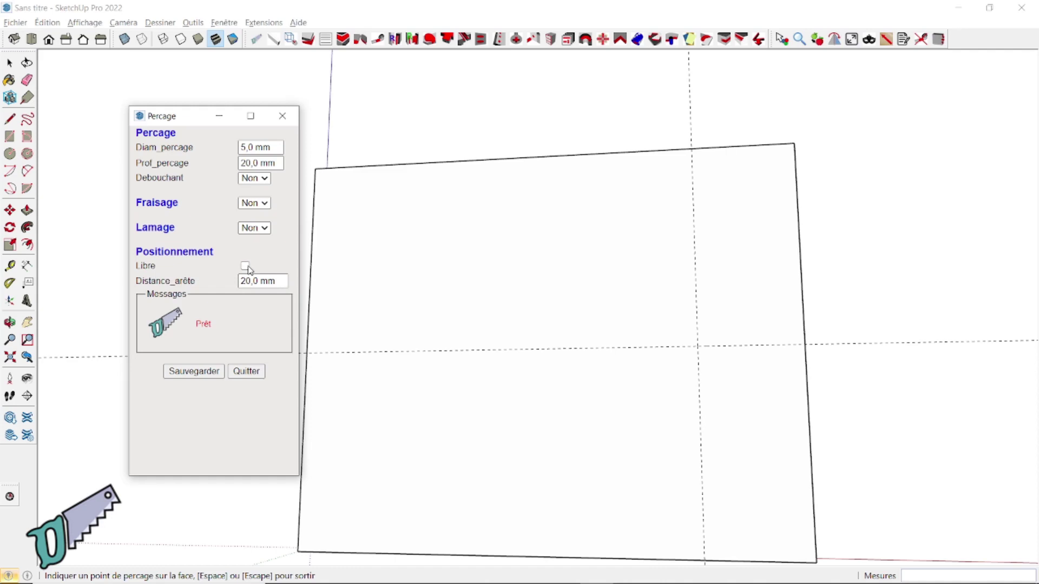
# - Set Diam_percage to 20 mm and drill a free-positioned hole in the upper-left area of the panel
pyautogui.tripleClick(277, 147)
pyautogui.write('2')
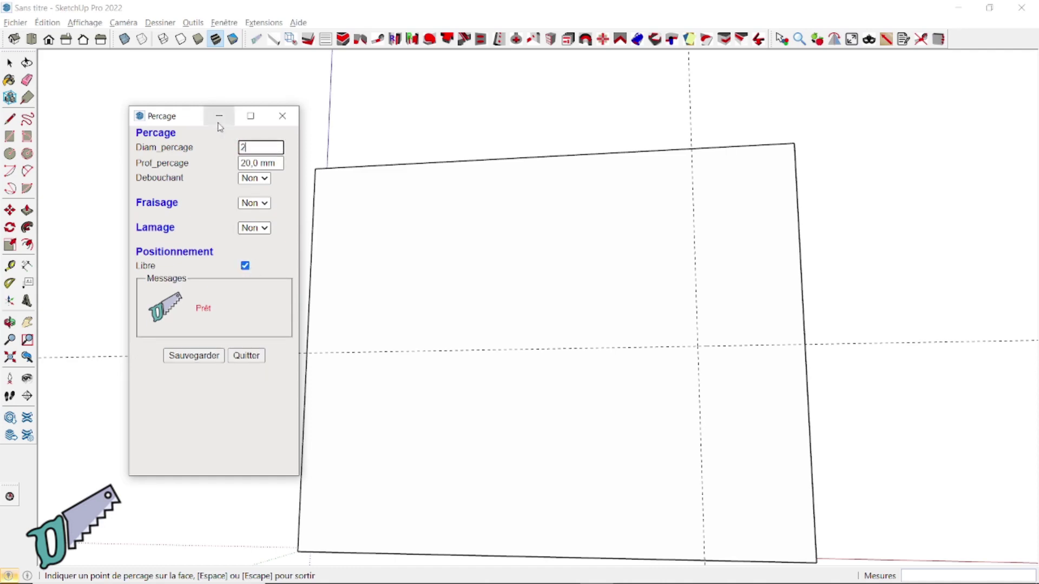
pyautogui.write('0')
pyautogui.press('Tab')
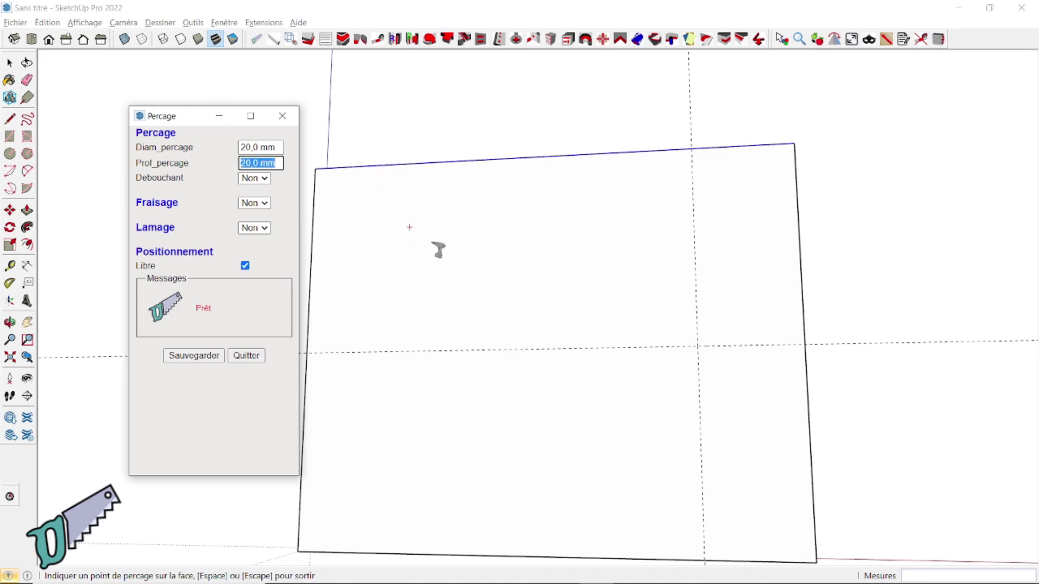
pyautogui.moveTo(384, 272)
pyautogui.mouseDown(button='middle')
pyautogui.moveTo(378, 266)
pyautogui.moveTo(589, 312)
pyautogui.mouseUp(button='middle')
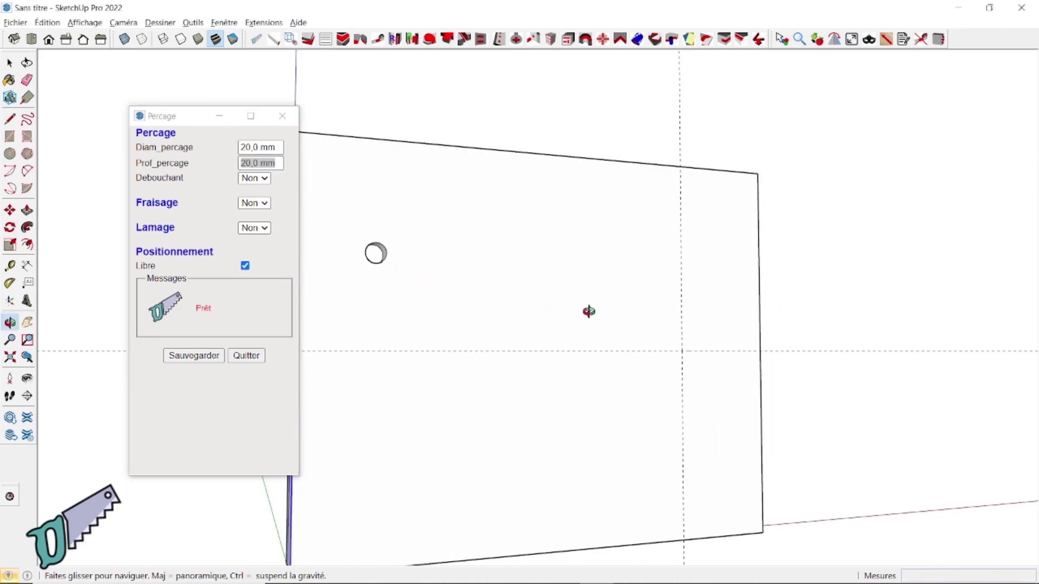
# - Set Debouchant to Oui and drill two through holes, one in the panel's lower-left area and one where the guide lines intersect
pyautogui.click(264, 179)
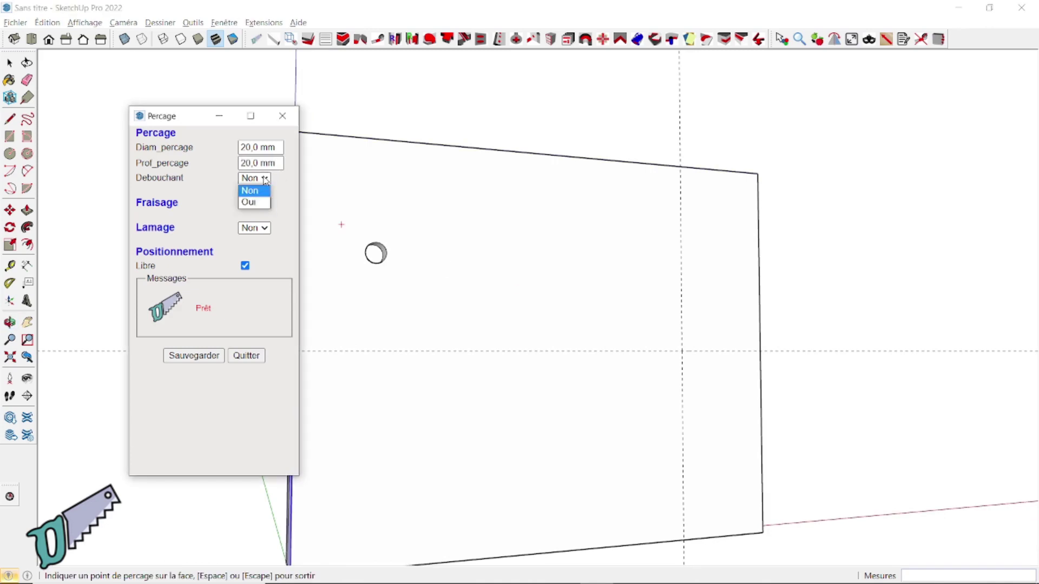
pyautogui.click(249, 202)
pyautogui.moveTo(431, 260)
pyautogui.mouseDown(button='middle')
pyautogui.moveTo(424, 297)
pyautogui.moveTo(416, 256)
pyautogui.mouseUp(button='middle')
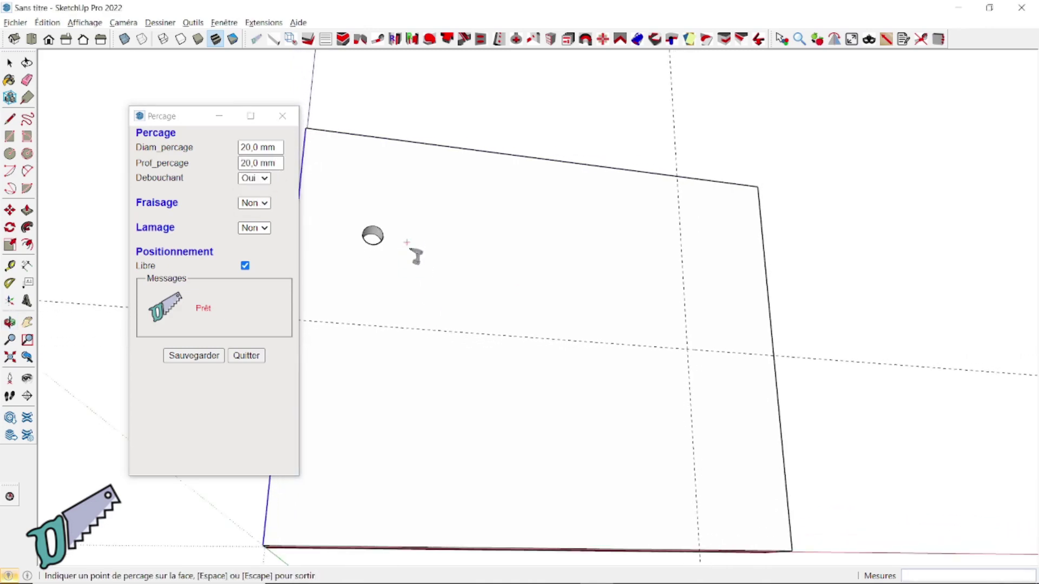
pyautogui.click(382, 441)
pyautogui.moveTo(385, 442); pyautogui.dragTo(323, 341, button='middle')
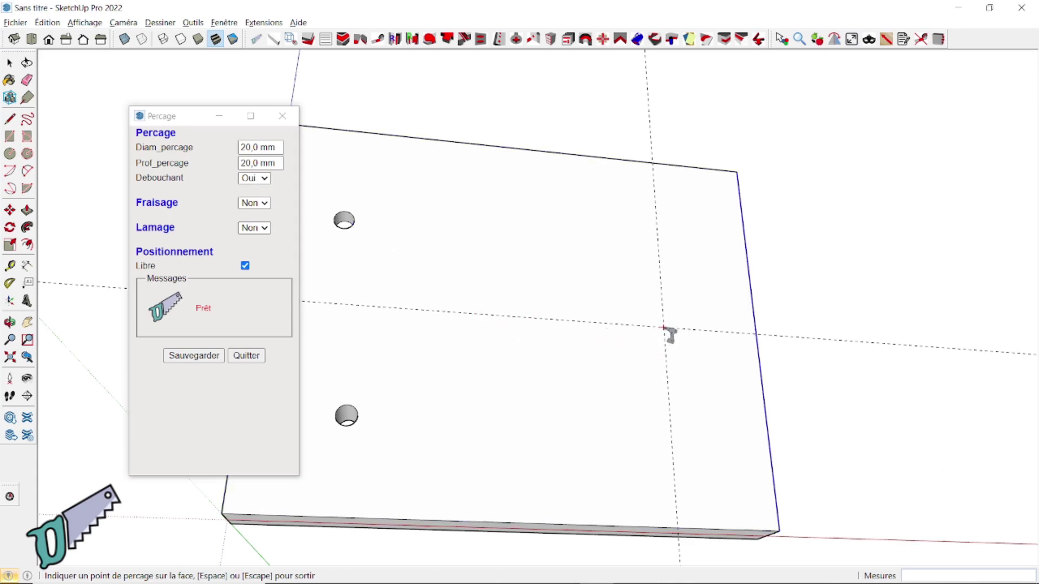
pyautogui.click(664, 327)
pyautogui.moveTo(656, 362); pyautogui.dragTo(626, 464, button='middle')
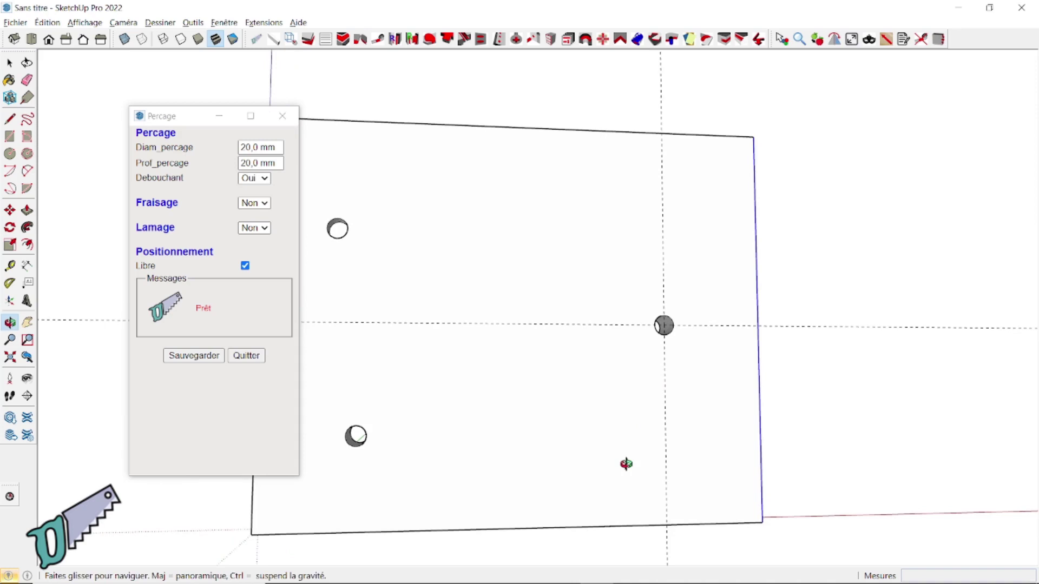
# - Disable Libre, set Distance_arête to 50 mm, and drill one hole along the panel's upper edge and one along its lower edge
pyautogui.click(245, 267)
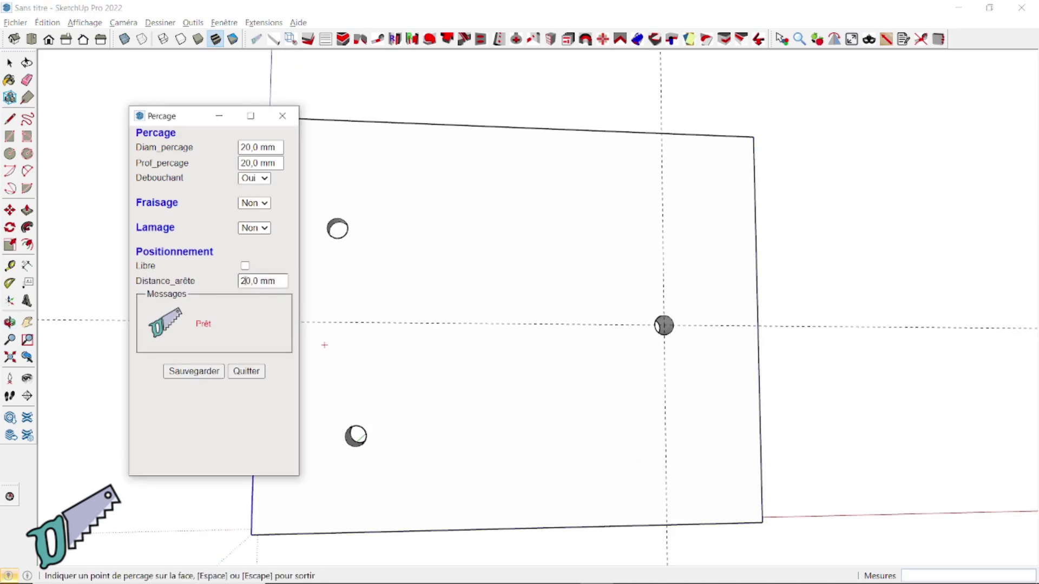
pyautogui.moveTo(276, 282); pyautogui.dragTo(232, 278)
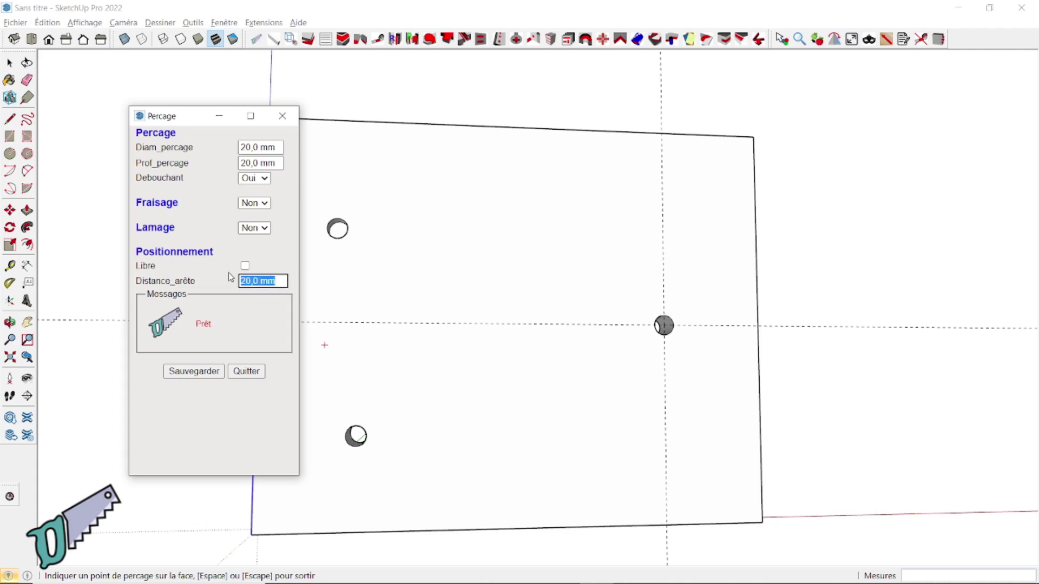
pyautogui.write('50')
pyautogui.press('Tab')
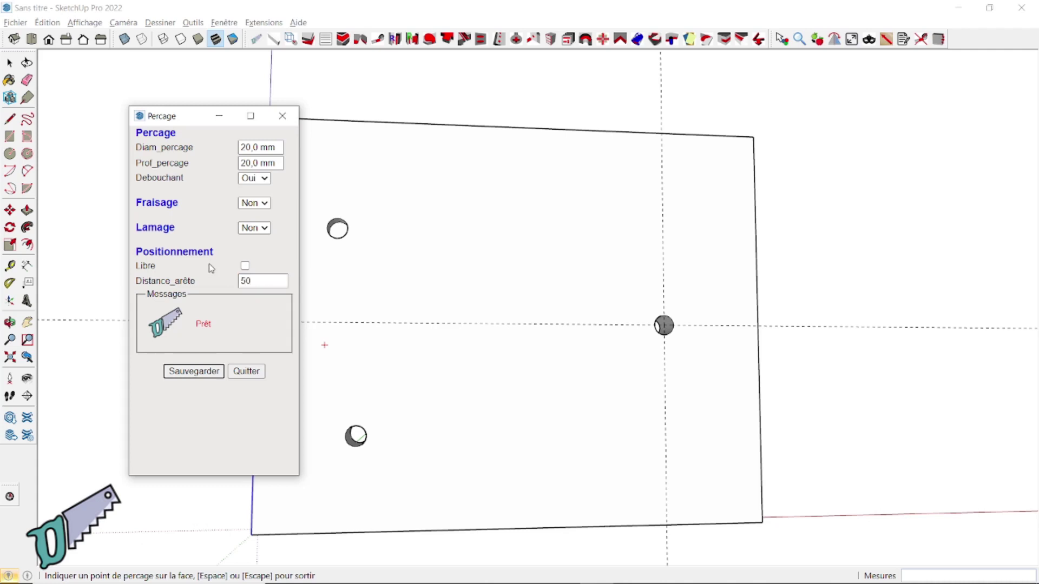
pyautogui.click(362, 171)
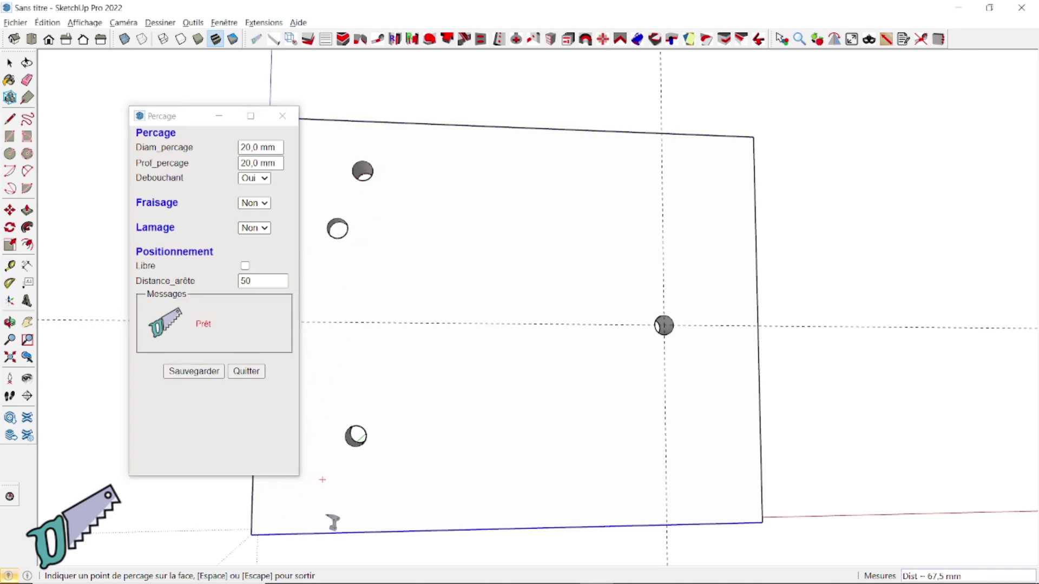
pyautogui.click(335, 479)
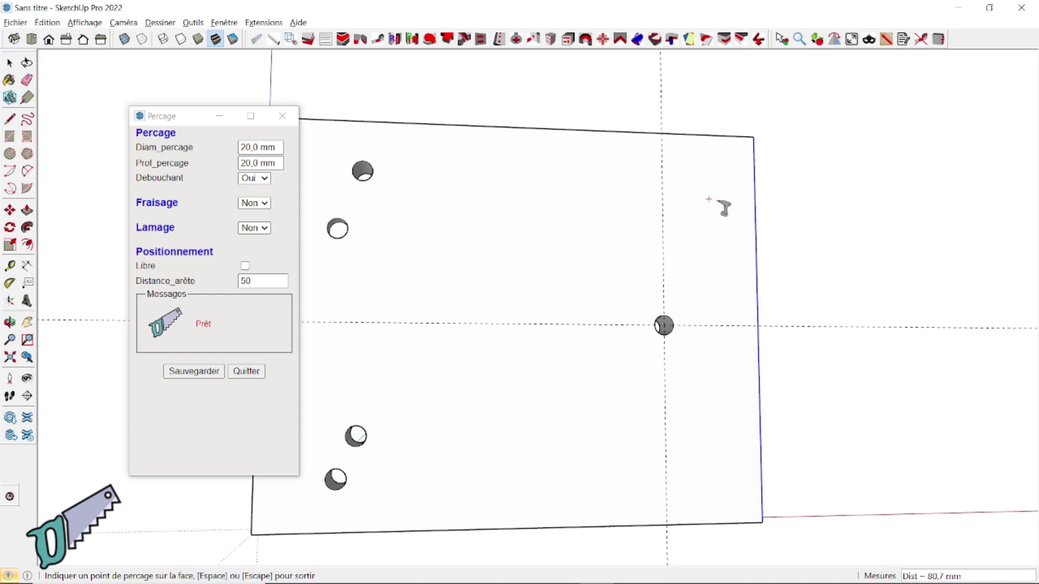
# - Drill a hole along the panel's right edge, 40 mm from its upper corner, and multiply it with *6
pyautogui.write('40')
pyautogui.press('Return')
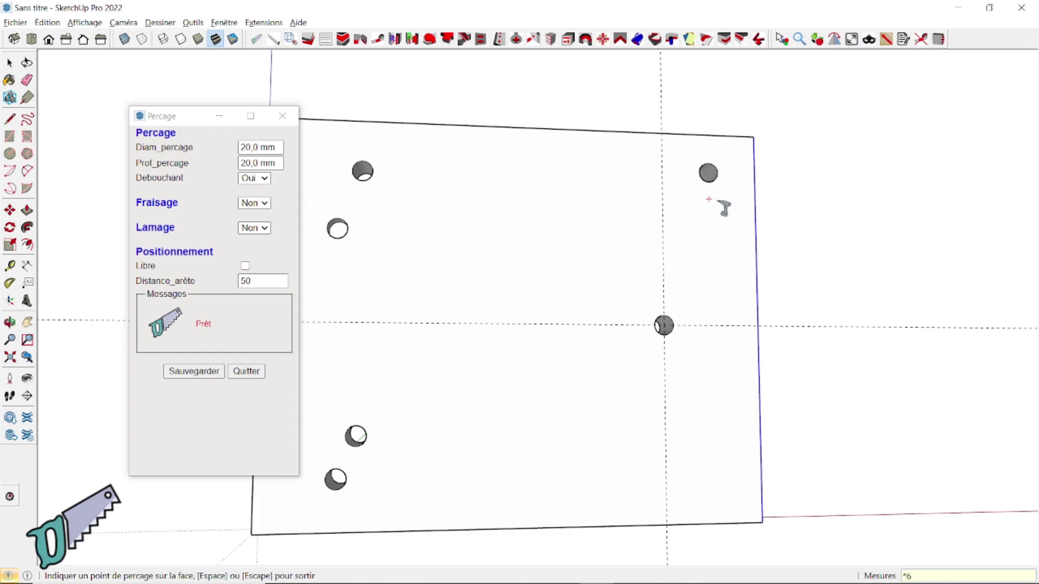
pyautogui.write('*6')
pyautogui.press('Return')
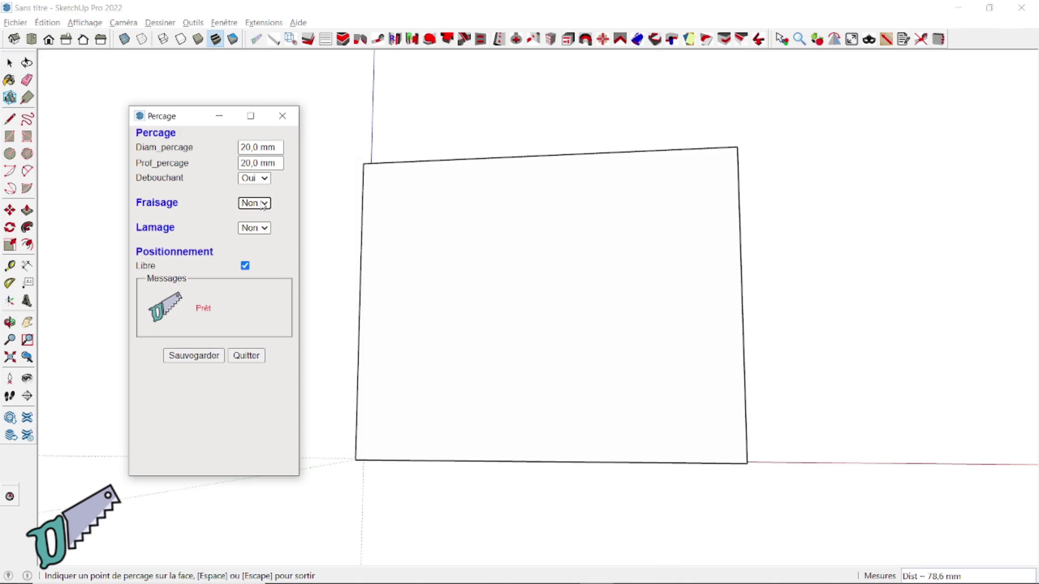
# - Set Fraisage to Oui with a Hauteur_fraisage of 10 mm
pyautogui.click(261, 203)
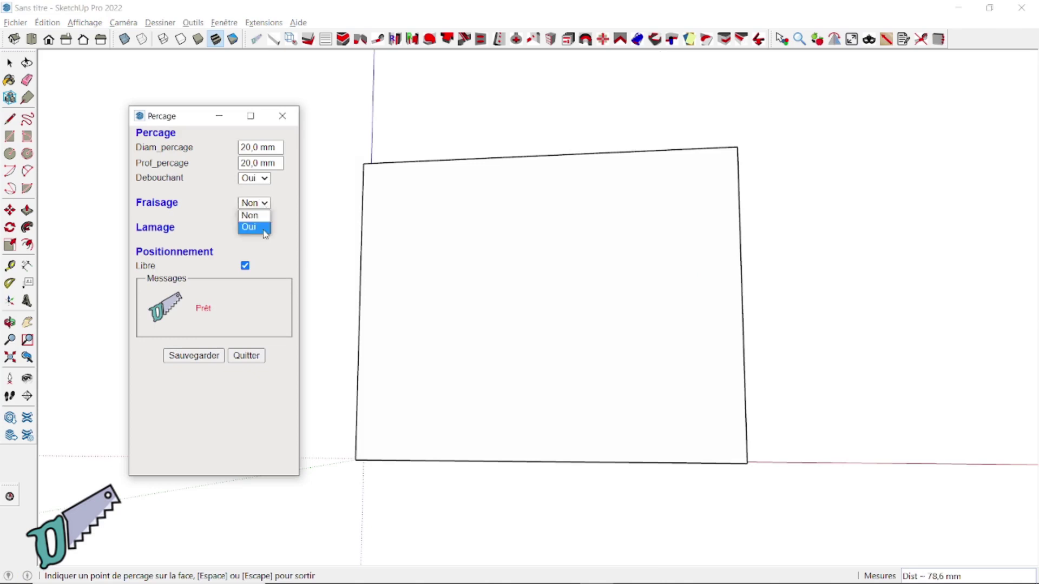
pyautogui.click(250, 227)
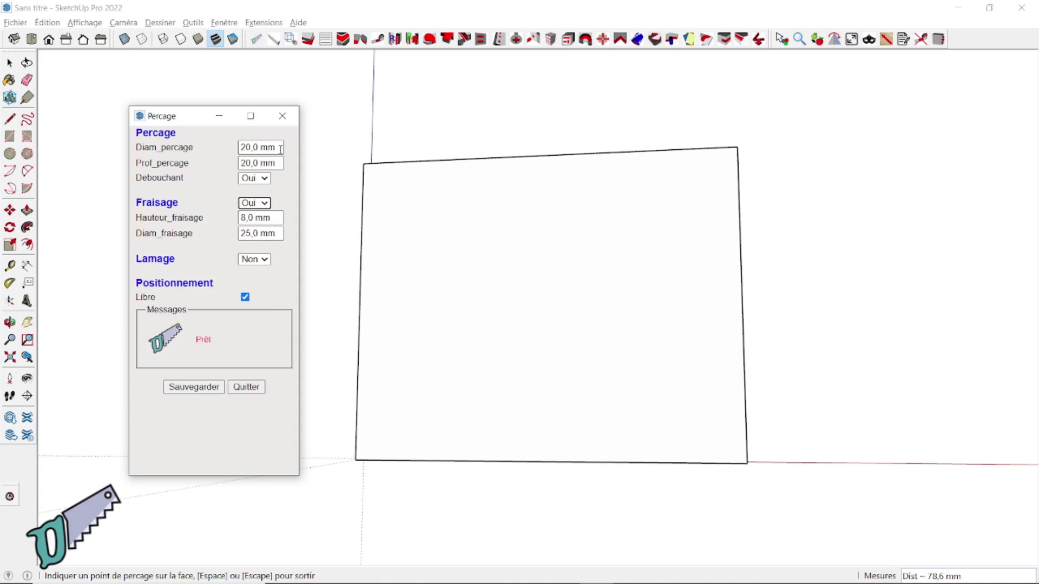
pyautogui.click(277, 216)
pyautogui.moveTo(276, 220); pyautogui.dragTo(235, 218)
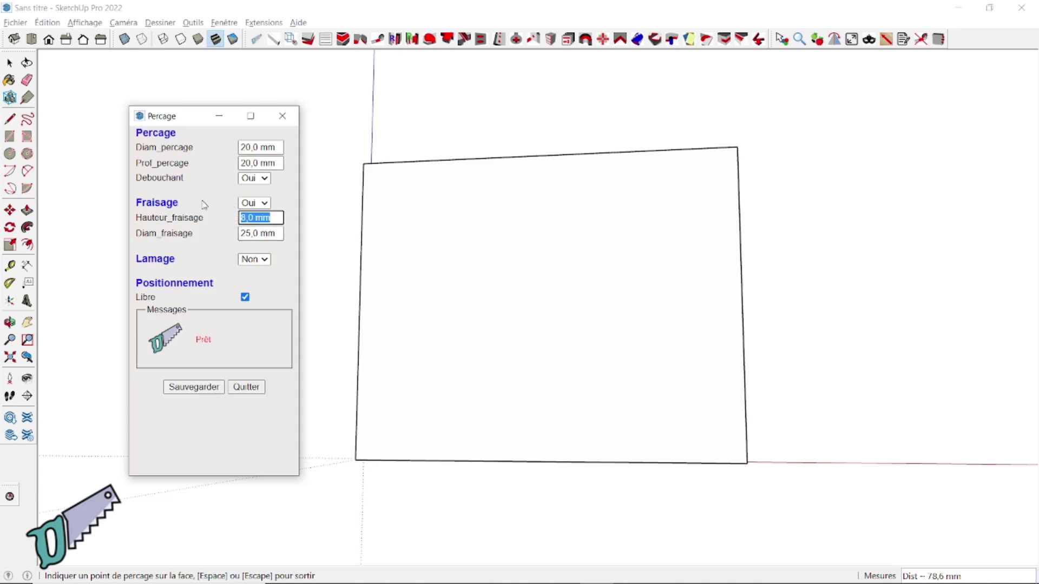
pyautogui.write('10')
pyautogui.press('Tab')
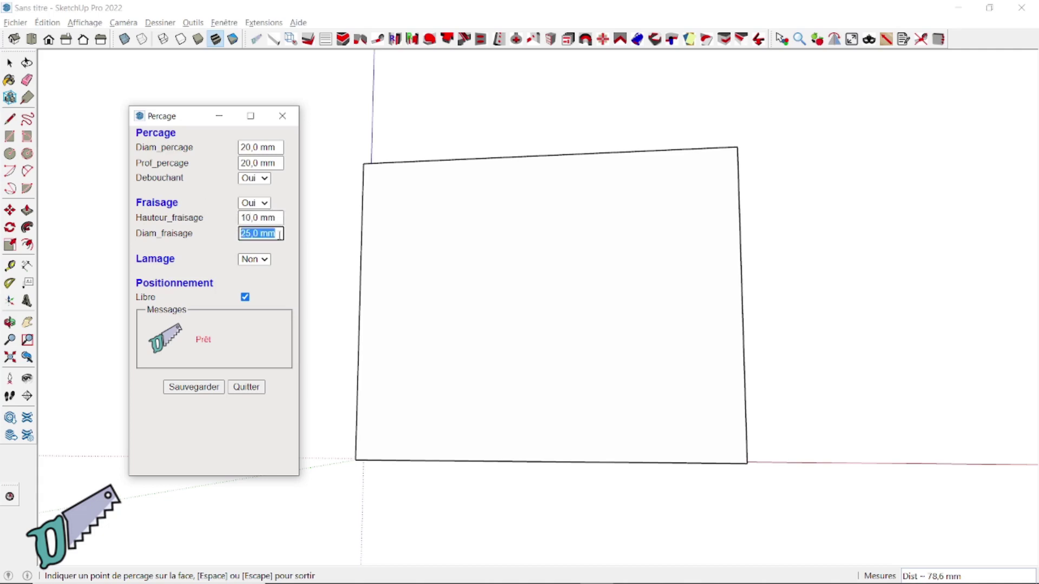
# - Disable Libre positioning and set Distance_arête to 30 mm
pyautogui.click(245, 297)
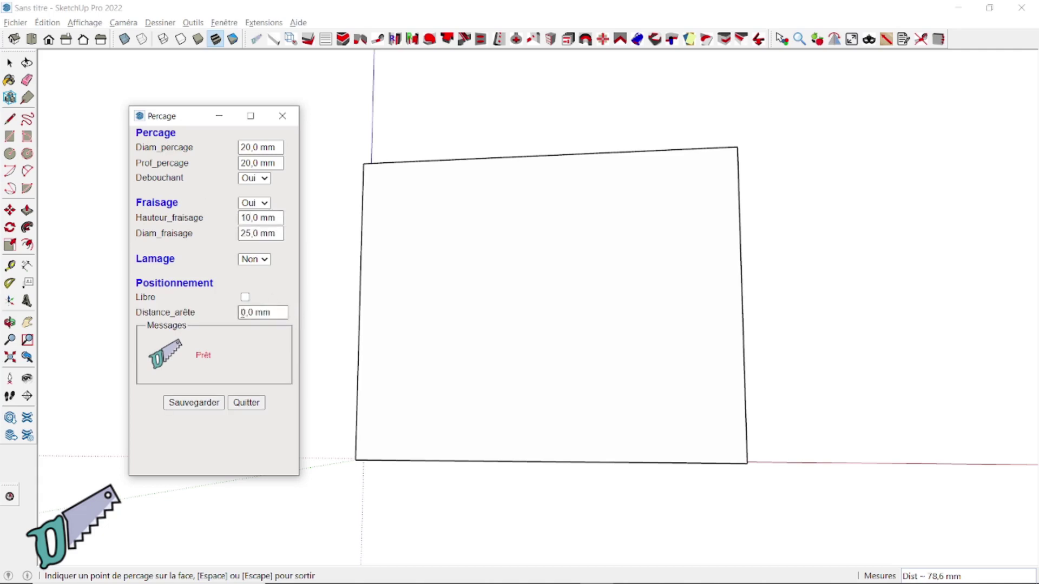
pyautogui.moveTo(280, 312); pyautogui.dragTo(228, 310)
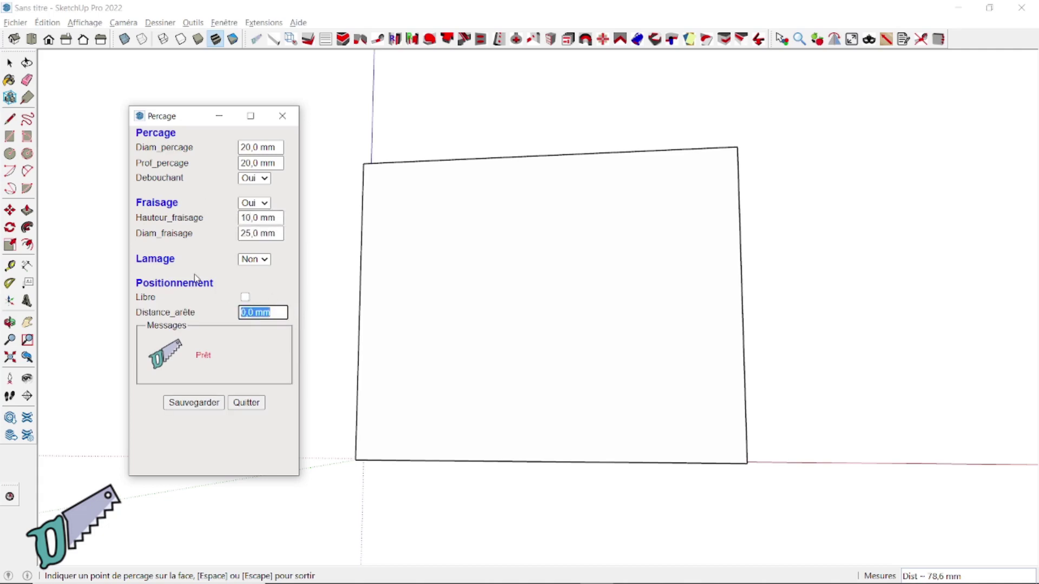
pyautogui.write('30')
pyautogui.press('Tab')
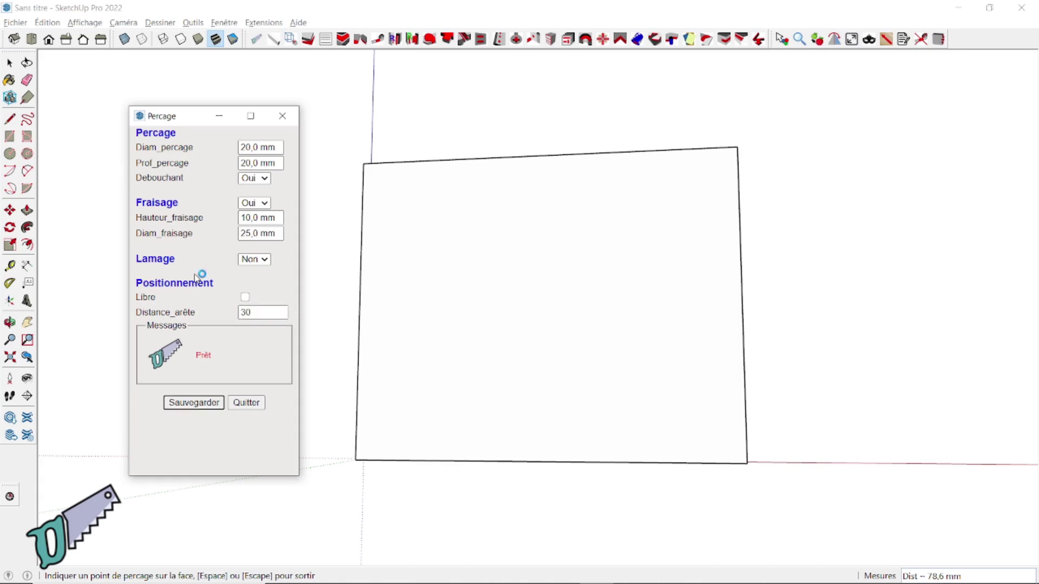
# - Drill a countersunk hole along the panel's upper edge near the left corner and multiply it with *3 along that edge
pyautogui.click(425, 181)
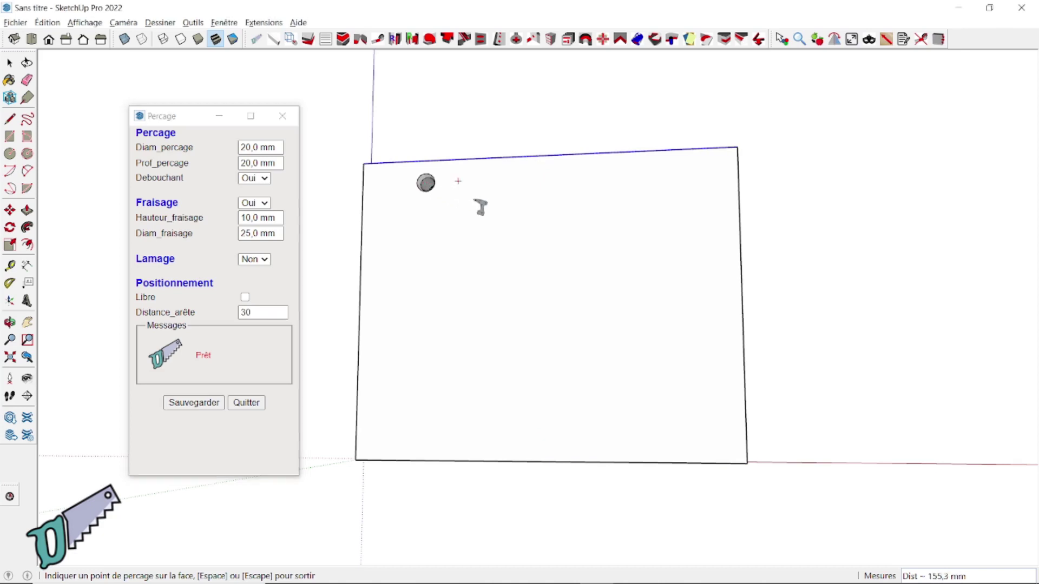
pyautogui.moveTo(508, 260); pyautogui.dragTo(562, 241, button='middle')
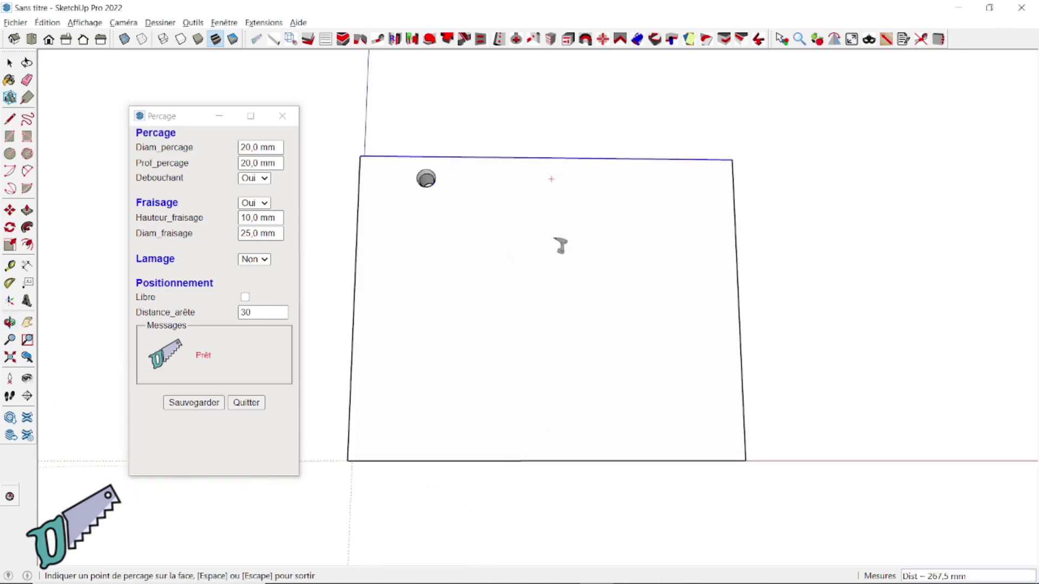
pyautogui.write('*3')
pyautogui.press('Return')
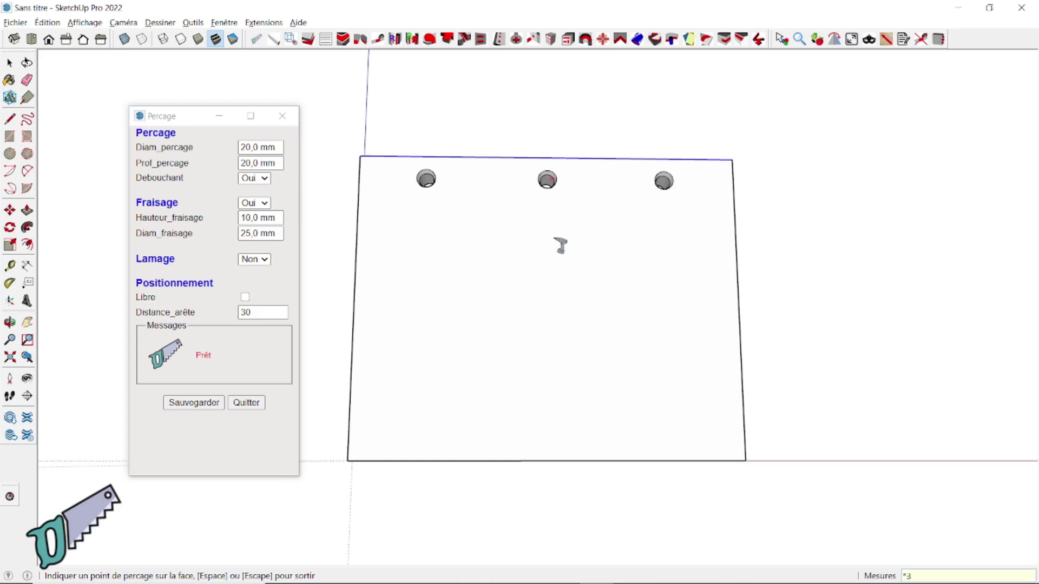
pyautogui.moveTo(700, 225); pyautogui.dragTo(676, 236, button='middle')
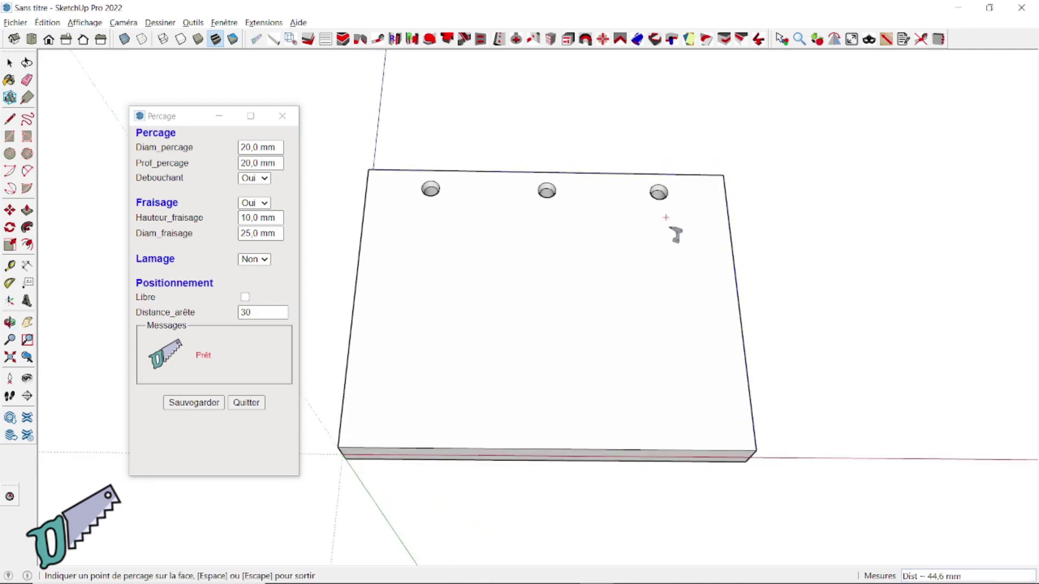
pyautogui.scroll(3, 677, 235)
pyautogui.moveTo(661, 189); pyautogui.dragTo(691, 265, button='middle')
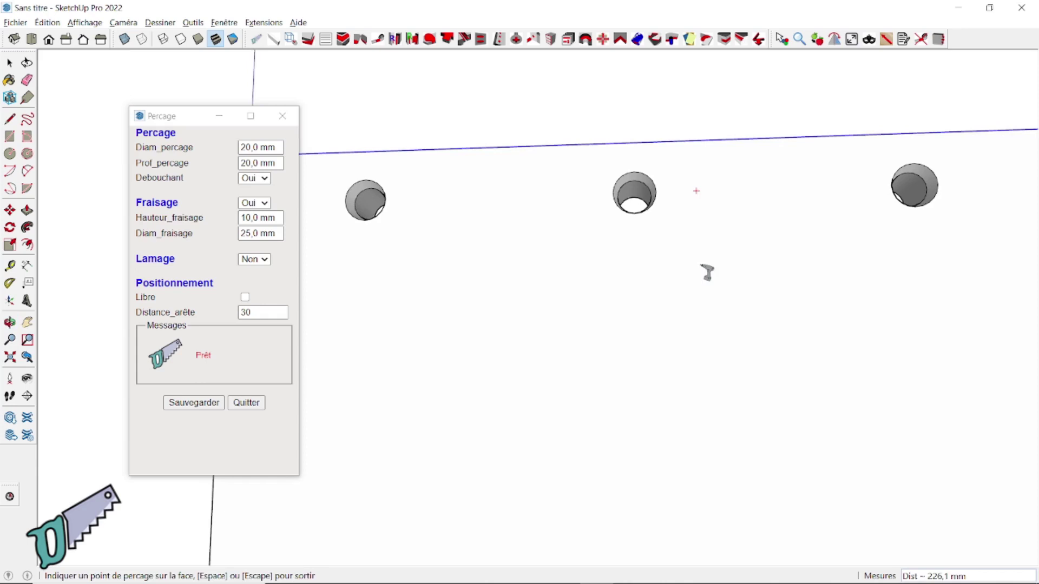
# - Set Fraisage to Non and Lamage to Oui for the holes
pyautogui.click(266, 204)
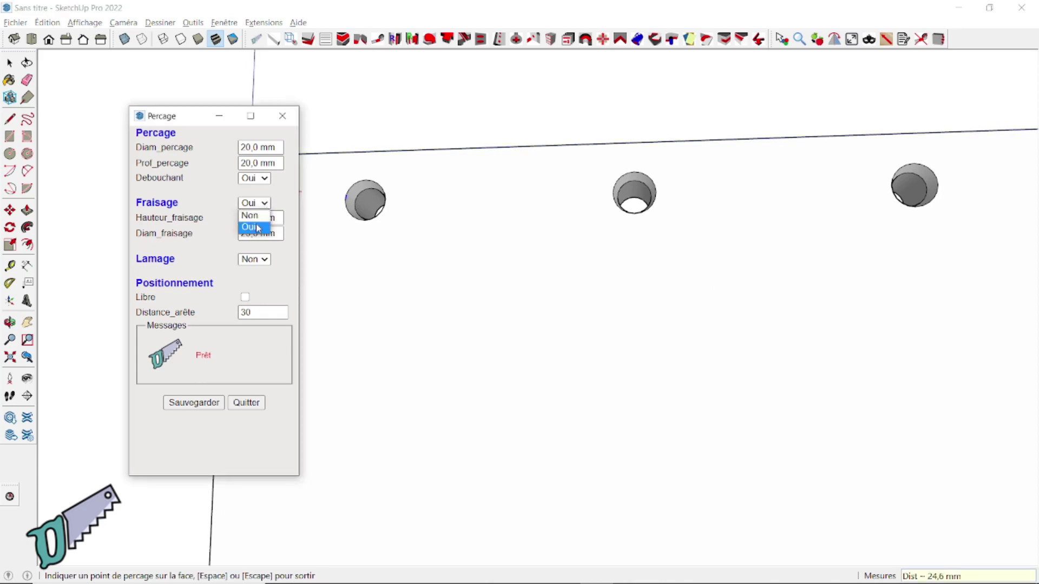
pyautogui.click(250, 216)
pyautogui.click(271, 227)
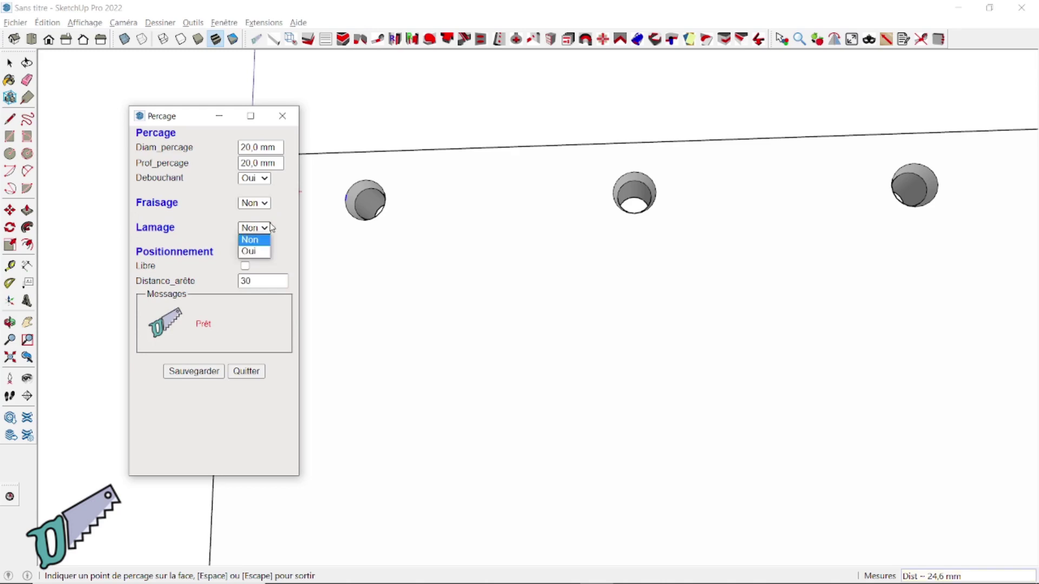
pyautogui.click(254, 252)
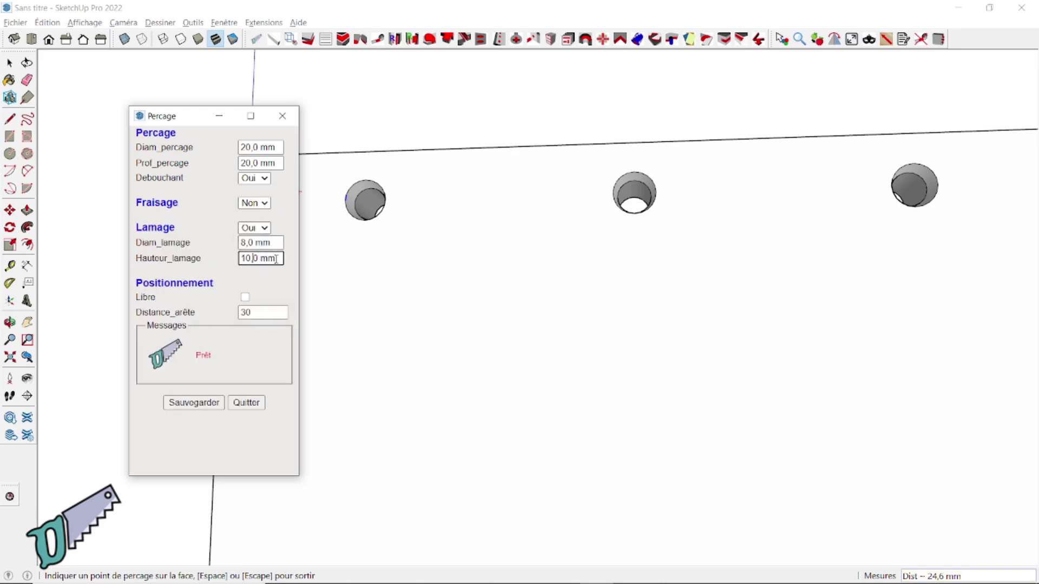
# - Set the counterbore diameter, Diam_lamage, to 30 mm
pyautogui.moveTo(277, 259); pyautogui.dragTo(212, 260)
pyautogui.moveTo(275, 243); pyautogui.dragTo(224, 244)
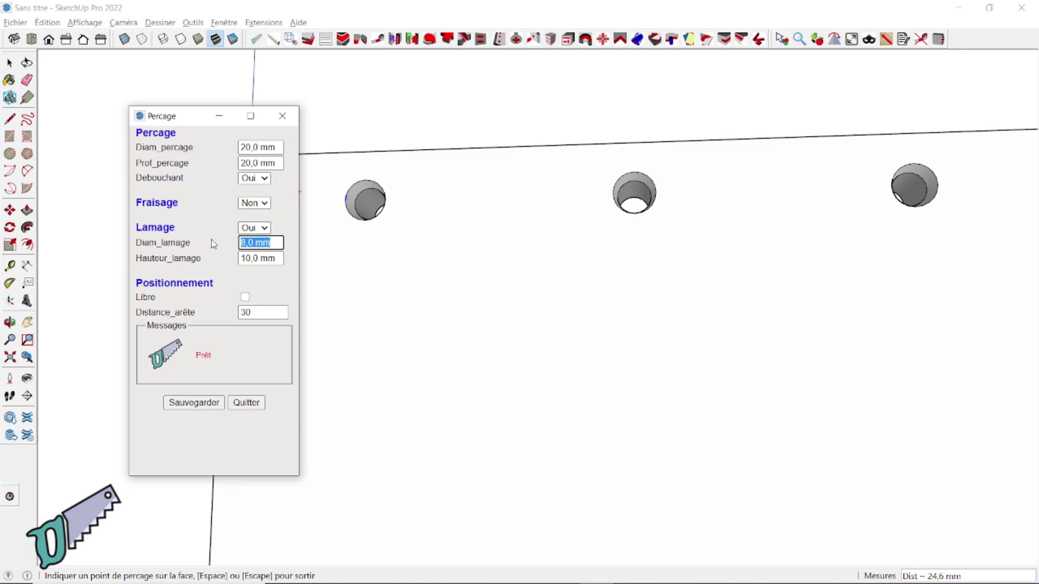
pyautogui.write('30')
pyautogui.press('Tab')
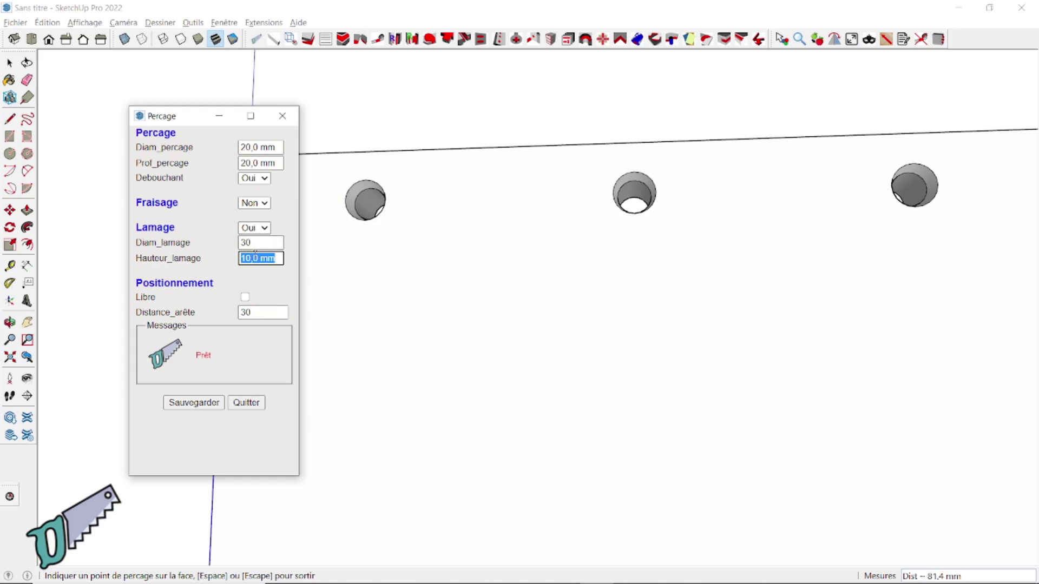
# - Enable Libre positioning and drill a counterbored through hole in the lower left area of the panel face
pyautogui.click(245, 297)
pyautogui.moveTo(360, 420); pyautogui.dragTo(533, 319, button='middle')
pyautogui.click(418, 298)
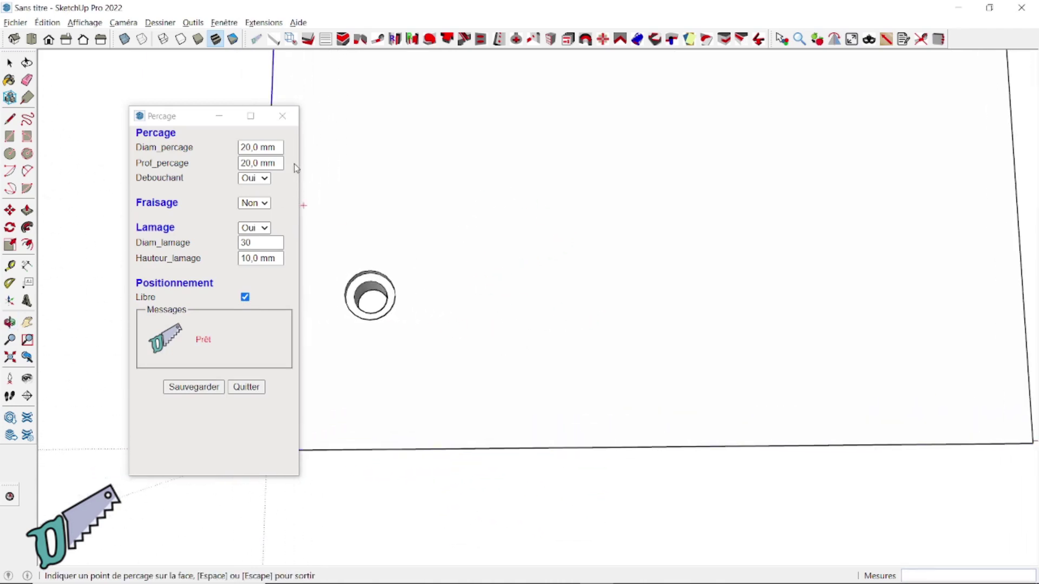
# - Set Debouchant to Non and drill a blind counterbored hole to the right of the lower counterbored hole
pyautogui.click(267, 178)
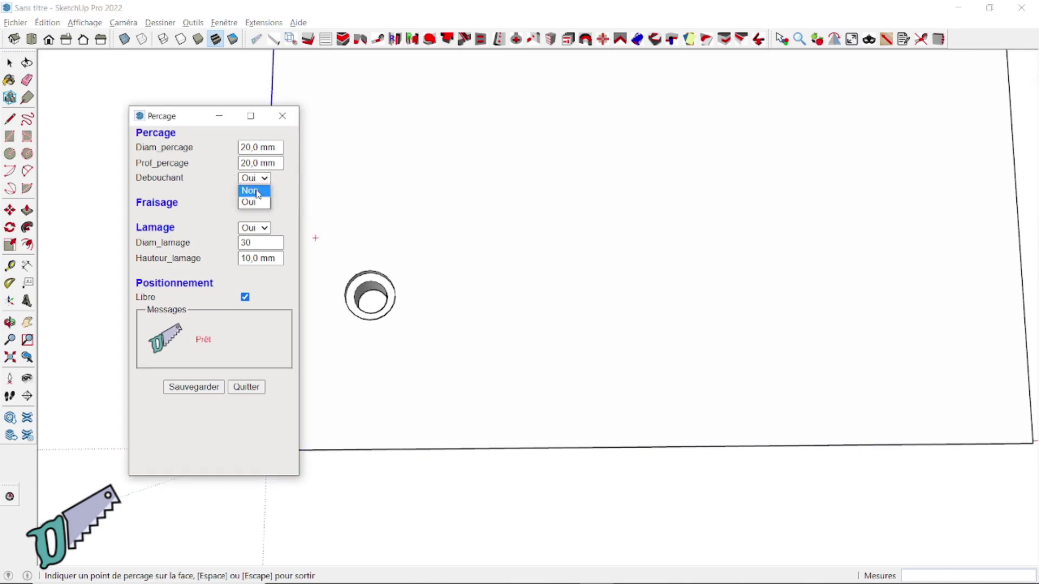
pyautogui.click(250, 191)
pyautogui.click(493, 298)
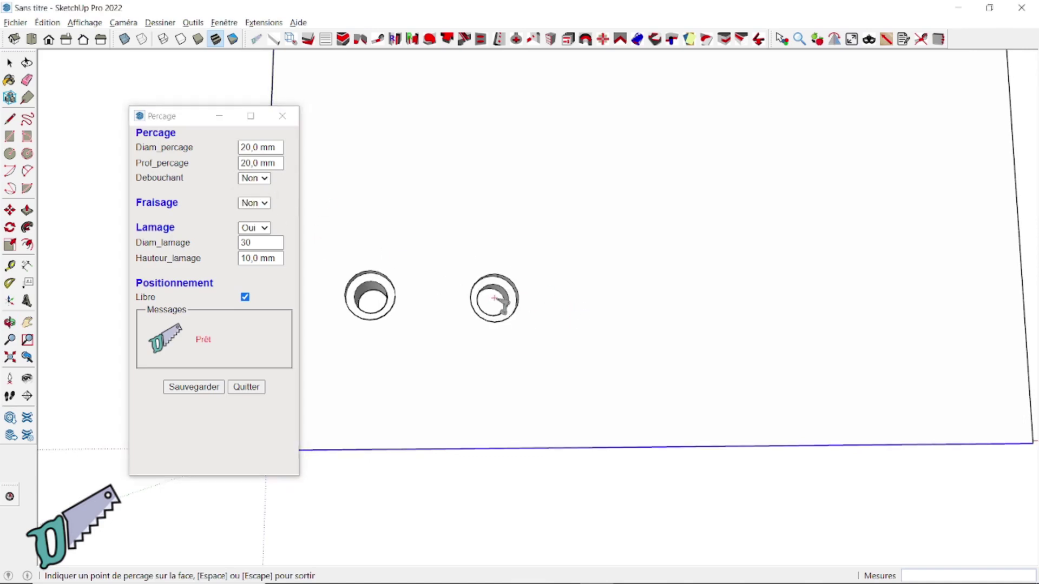
pyautogui.moveTo(551, 320); pyautogui.dragTo(364, 312, button='middle')
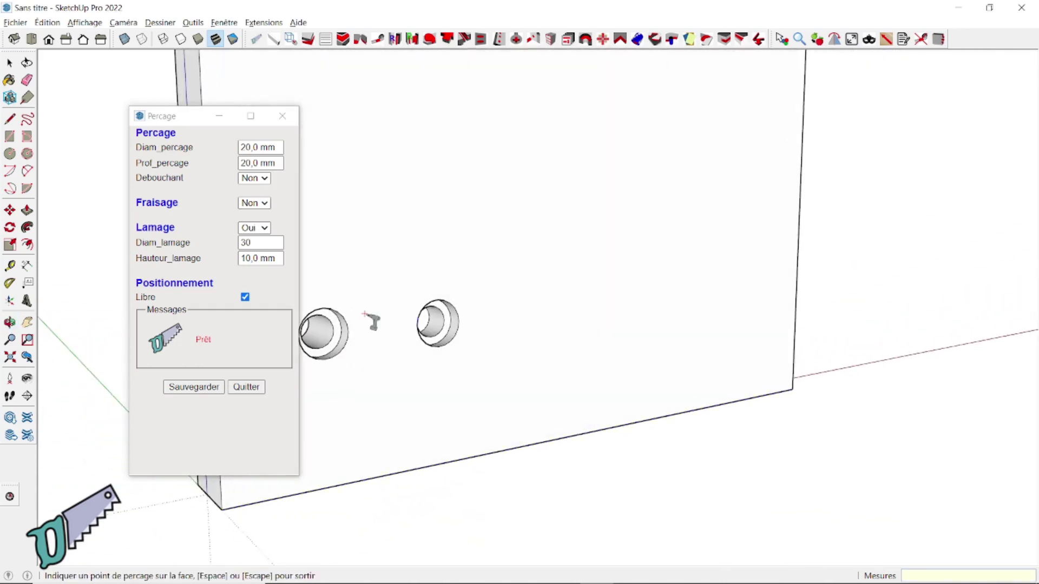
# - Set Fraisage to Oui and Lamage_premier to Oui to combine a countersink with the counterbore first
pyautogui.click(253, 203)
pyautogui.click(257, 226)
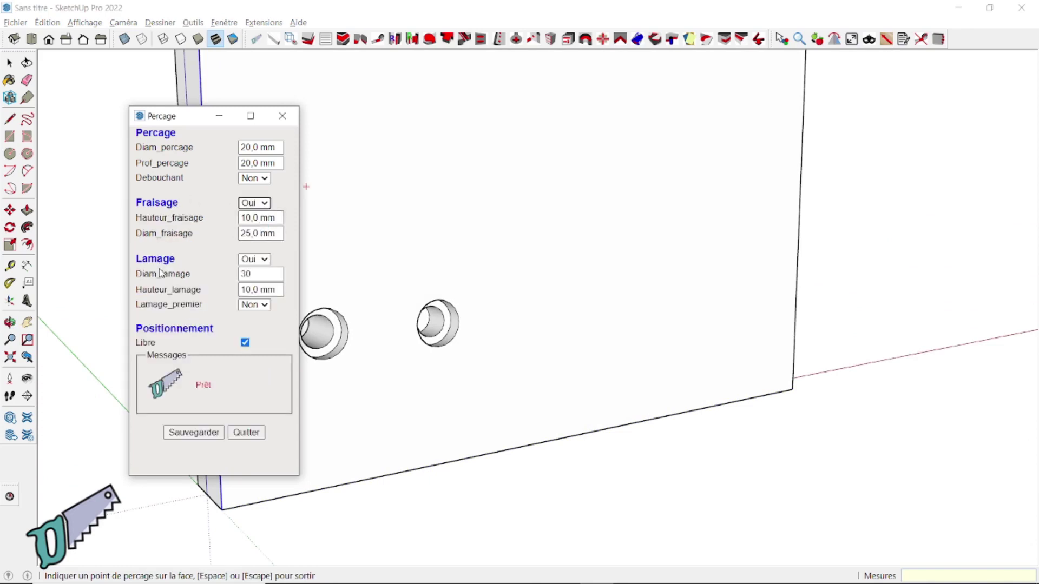
pyautogui.click(269, 305)
pyautogui.click(261, 329)
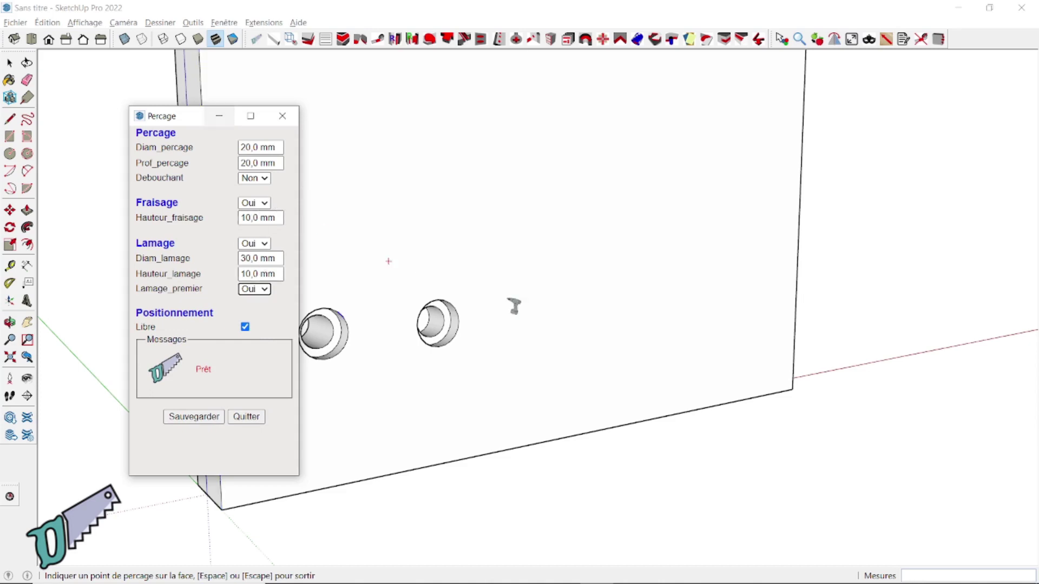
# - Drill a combined counterbored and countersunk hole to the right of the two lower counterbored holes
pyautogui.moveTo(564, 308); pyautogui.dragTo(459, 108, button='middle')
pyautogui.click(556, 312)
pyautogui.moveTo(575, 306); pyautogui.dragTo(624, 404, button='middle')
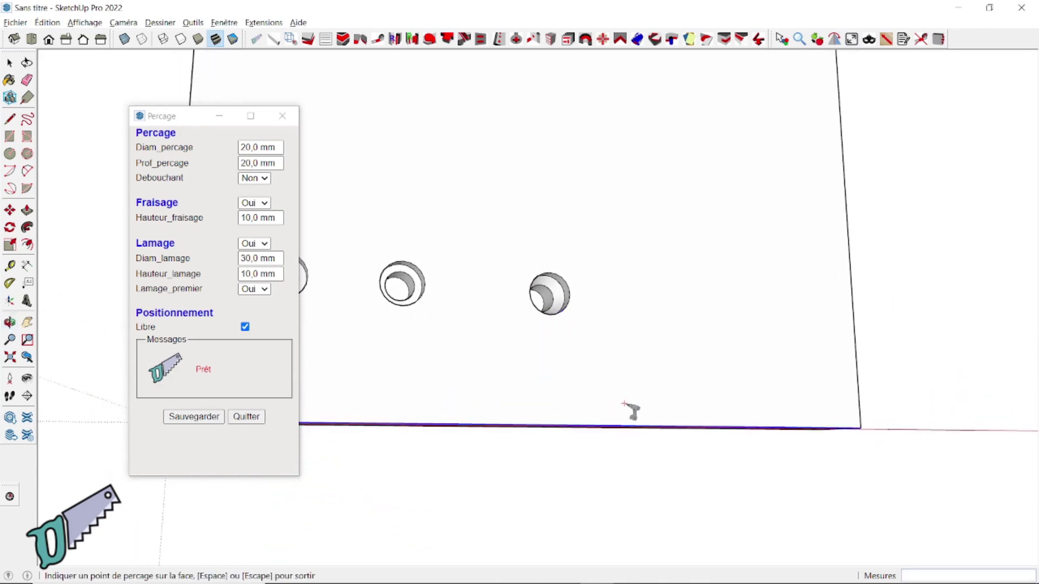
# - Set Lamage_premier to Non and Diam_fraisage to 30 mm so the countersink comes first
pyautogui.click(264, 289)
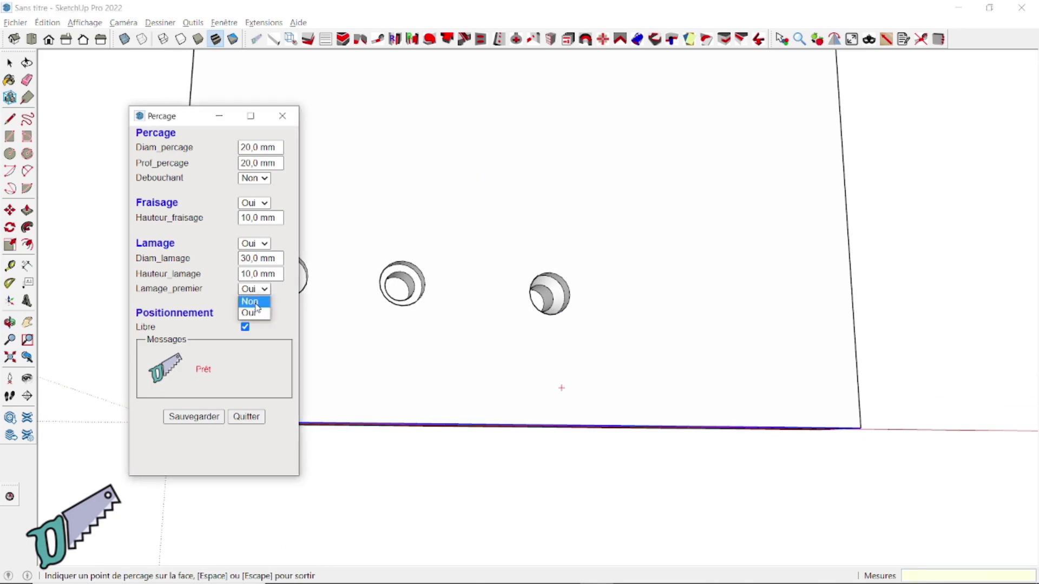
pyautogui.click(254, 301)
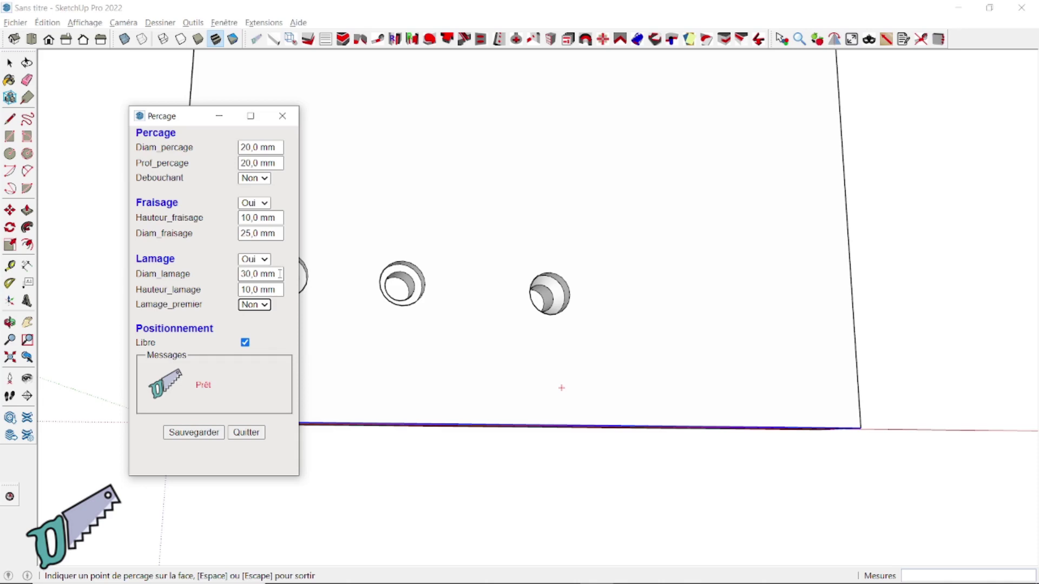
pyautogui.click(276, 233)
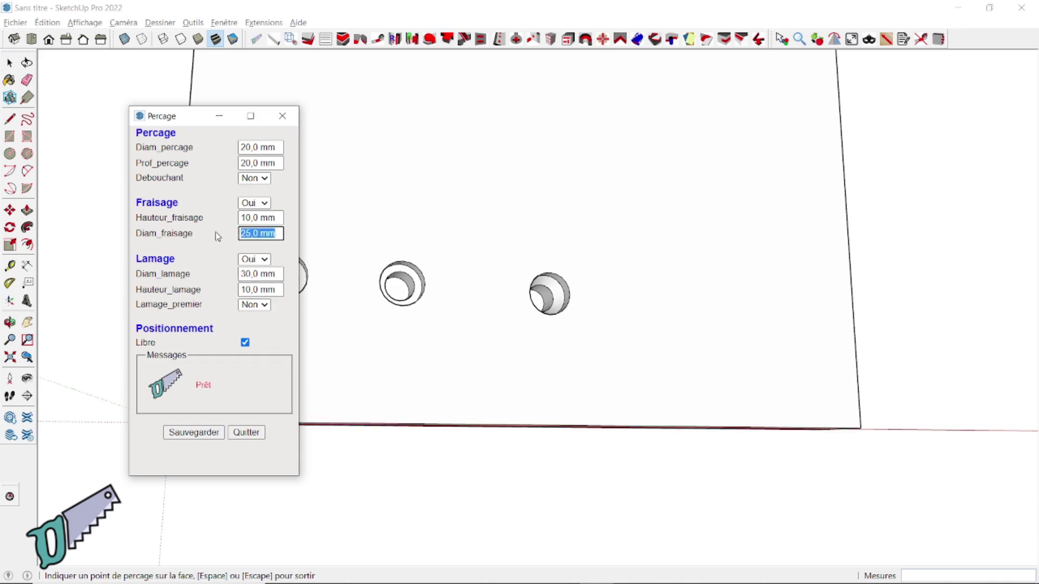
pyautogui.write('30')
pyautogui.press('Tab')
pyautogui.press('Tab')
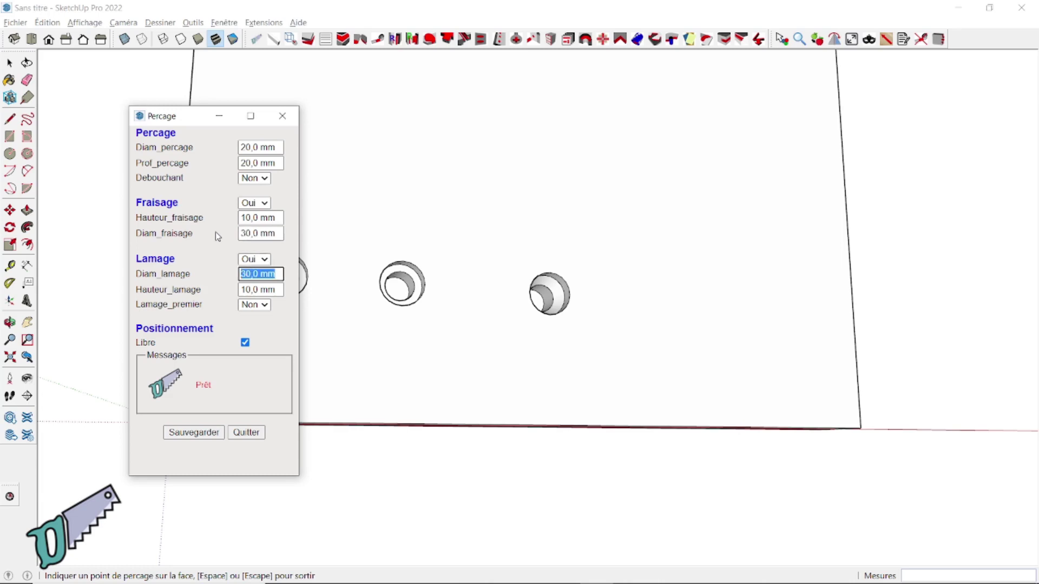
# - Set Diam_lamage to 25 mm and drill a fourth hole at the right end of the lower row
pyautogui.write('25')
pyautogui.press('Tab')
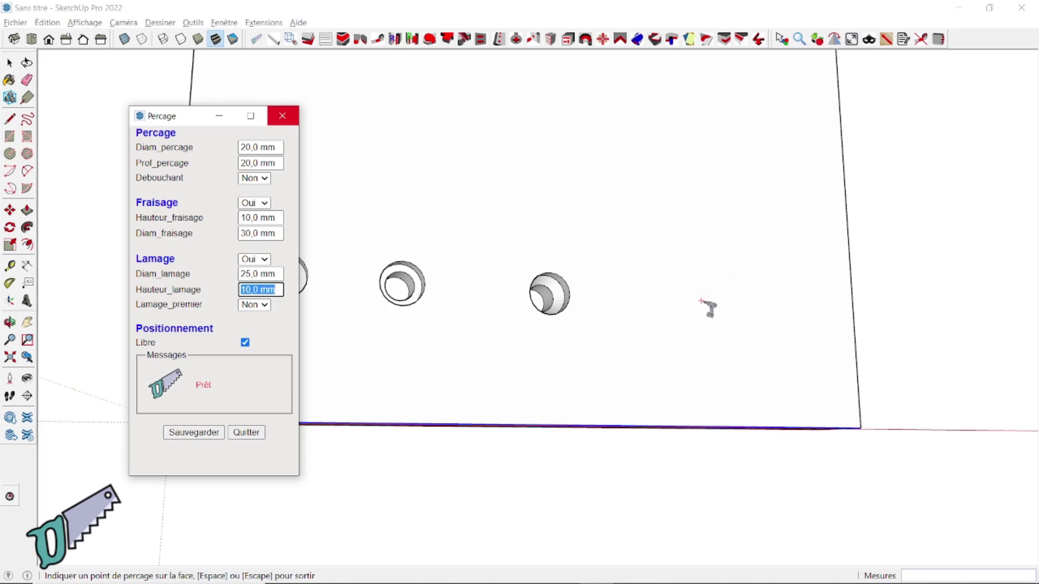
pyautogui.click(701, 301)
pyautogui.moveTo(712, 332); pyautogui.dragTo(616, 330, button='middle')
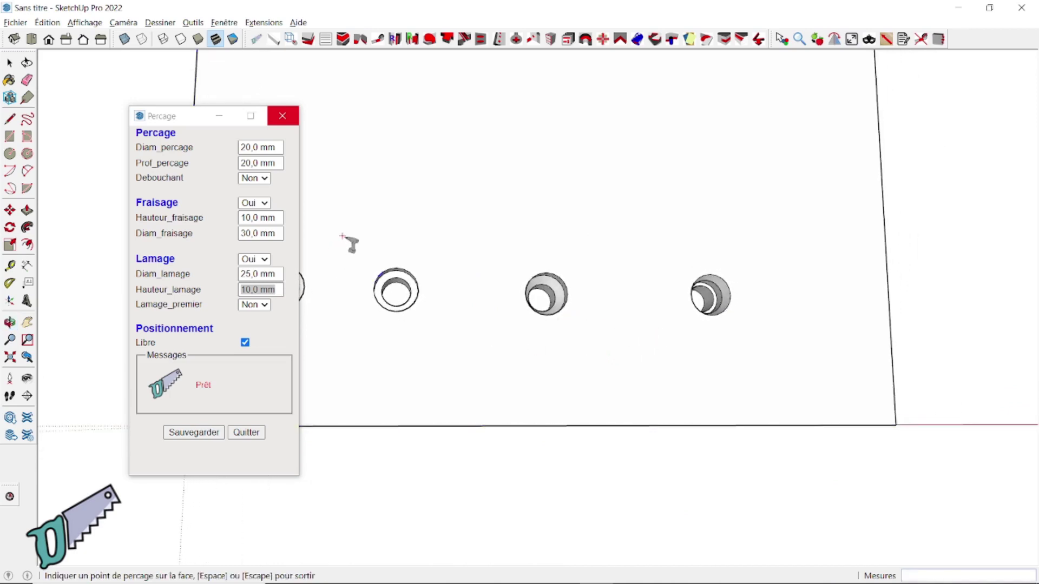
# - Check the Nombre de segments setting of the drilling tool
pyautogui.rightClick(363, 224)
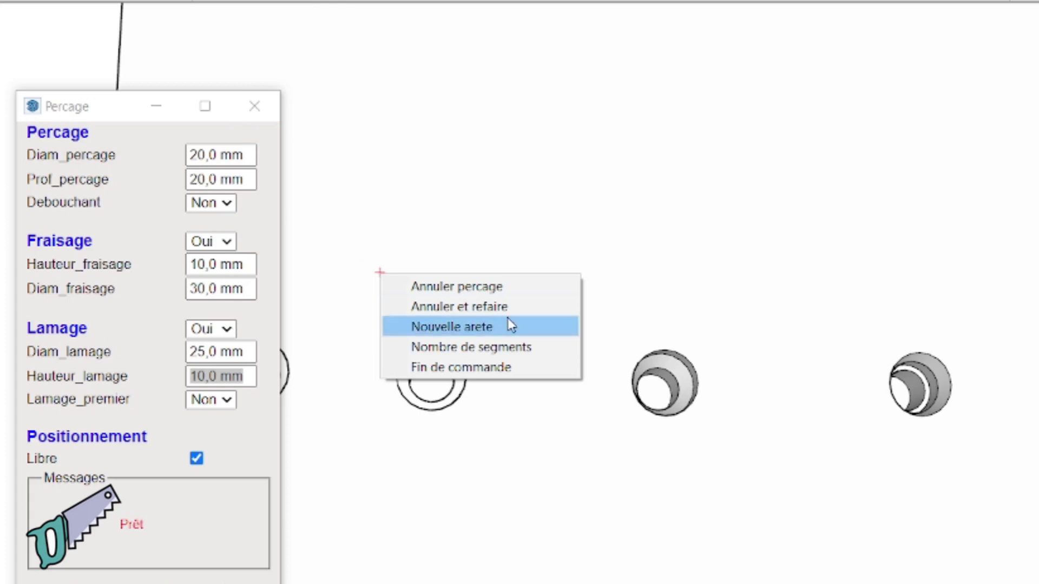
pyautogui.click(513, 350)
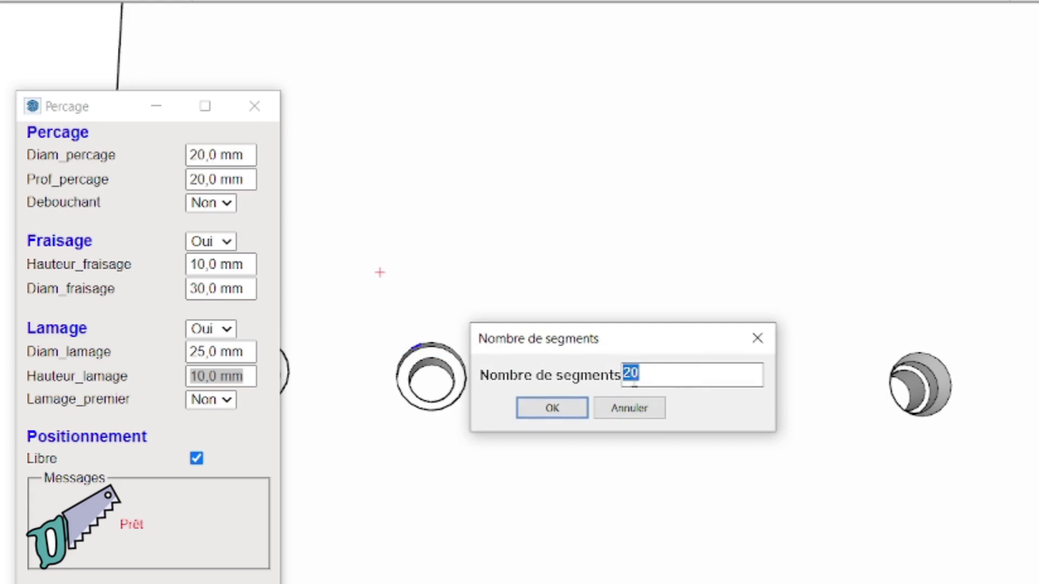
pyautogui.click(649, 409)
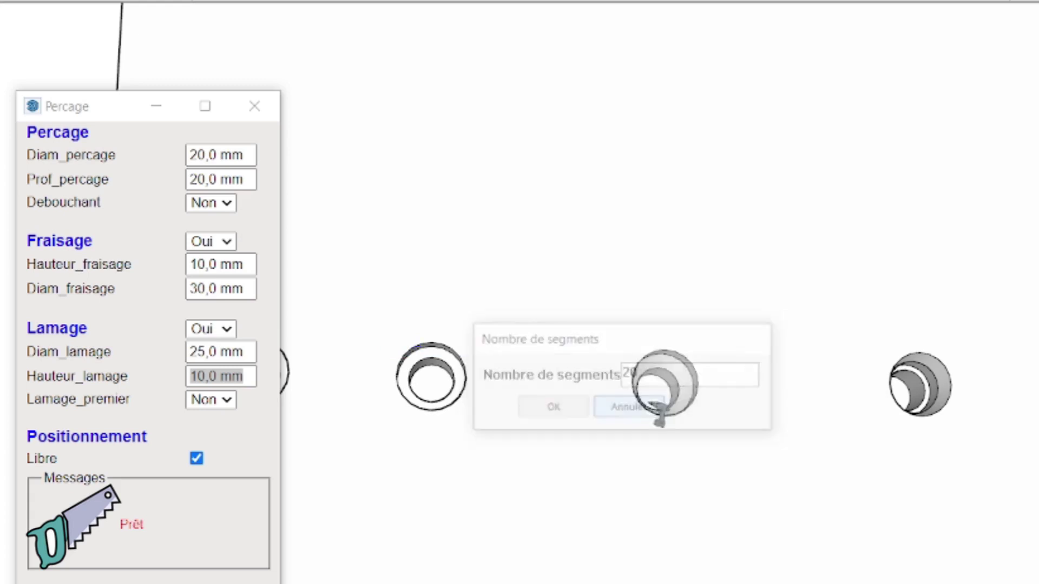
# - End the drilling command with Fin de commande
pyautogui.rightClick(598, 290)
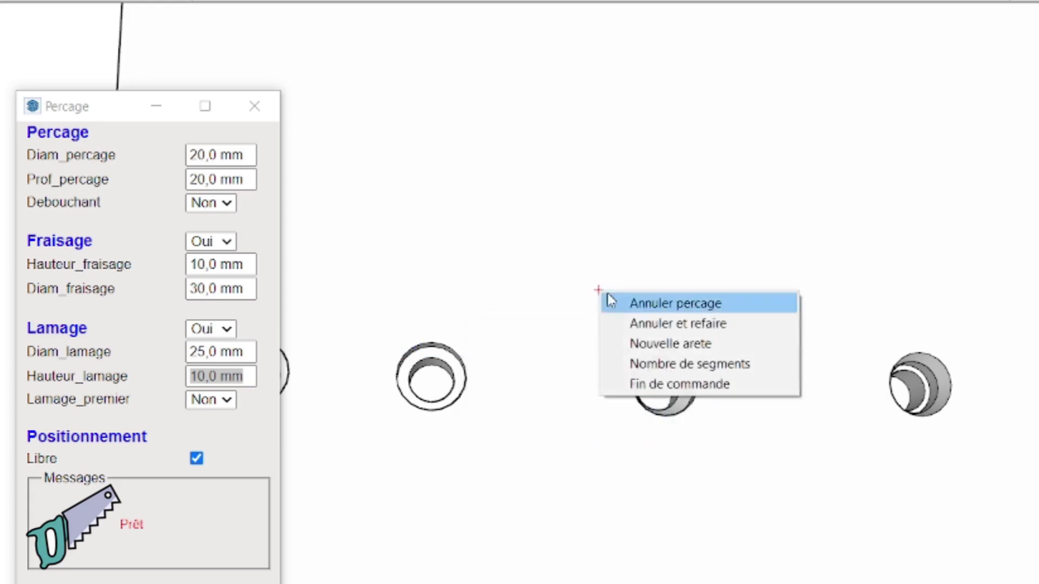
pyautogui.click(691, 385)
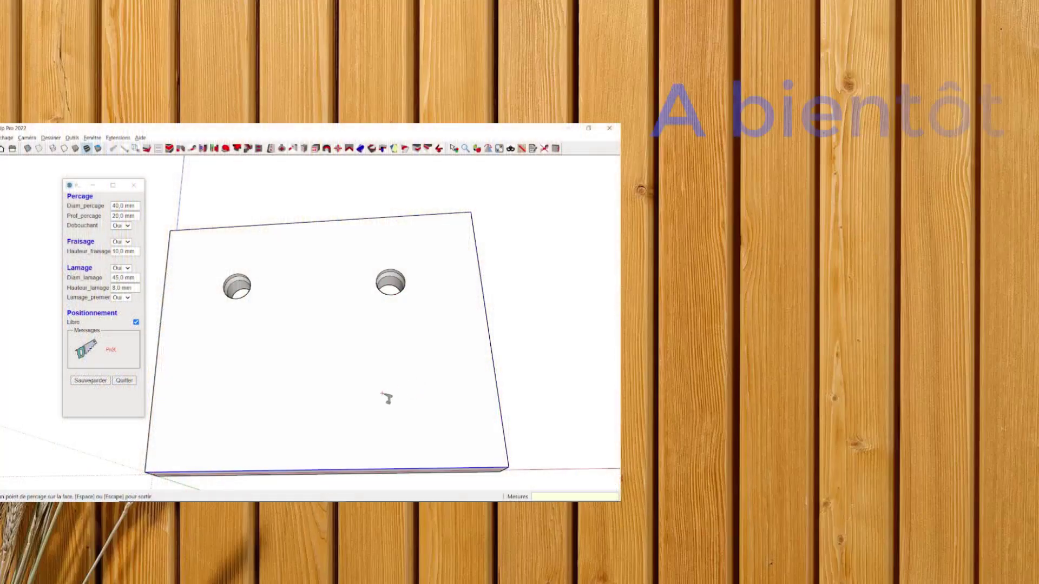
# - Drill two combined counterbored and countersunk through holes in the lower half of the panel, below the upper pair
pyautogui.click(382, 394)
pyautogui.click(255, 409)
pyautogui.moveTo(258, 417); pyautogui.dragTo(305, 401, button='middle')
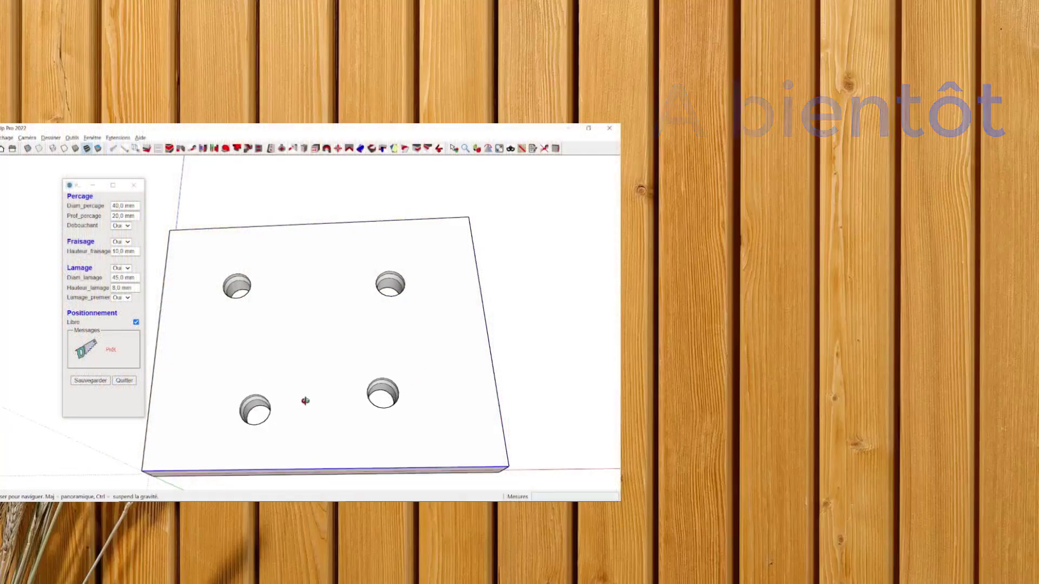